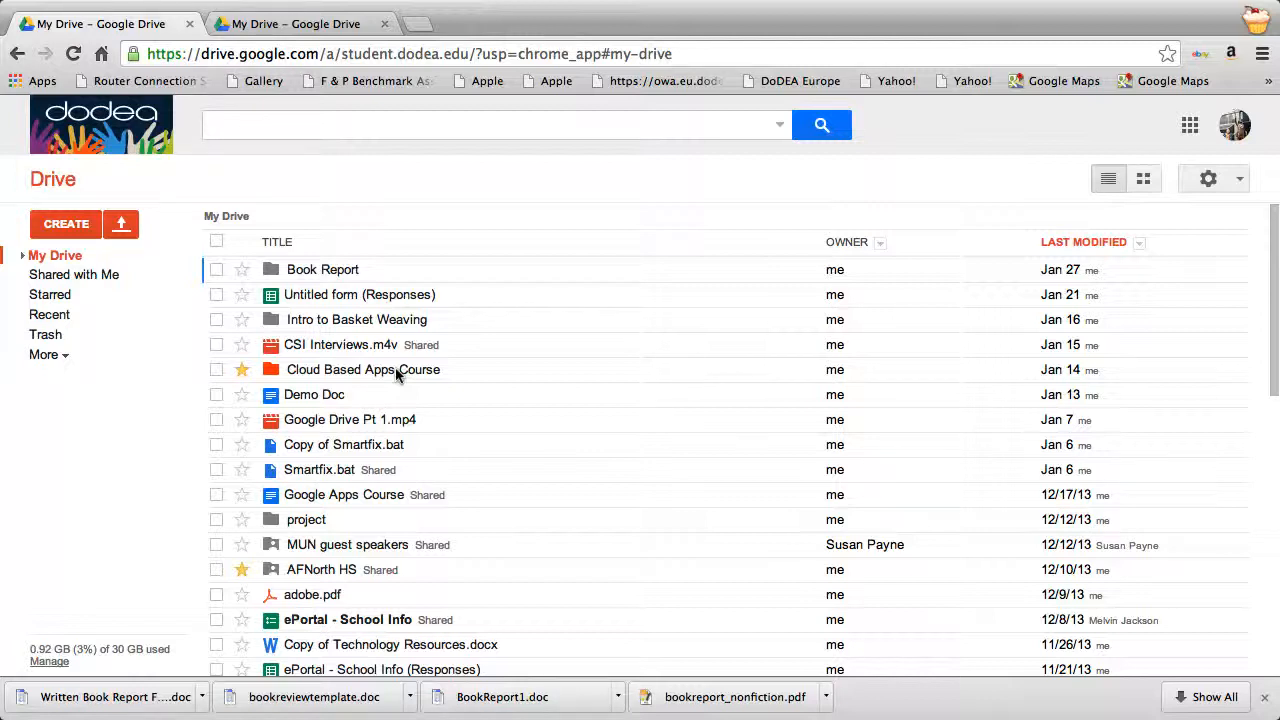
# Create a new folder named 'Lang Arts Hand Outs' in My Drive.
pyautogui.click(70, 226)
pyautogui.click(90, 267)
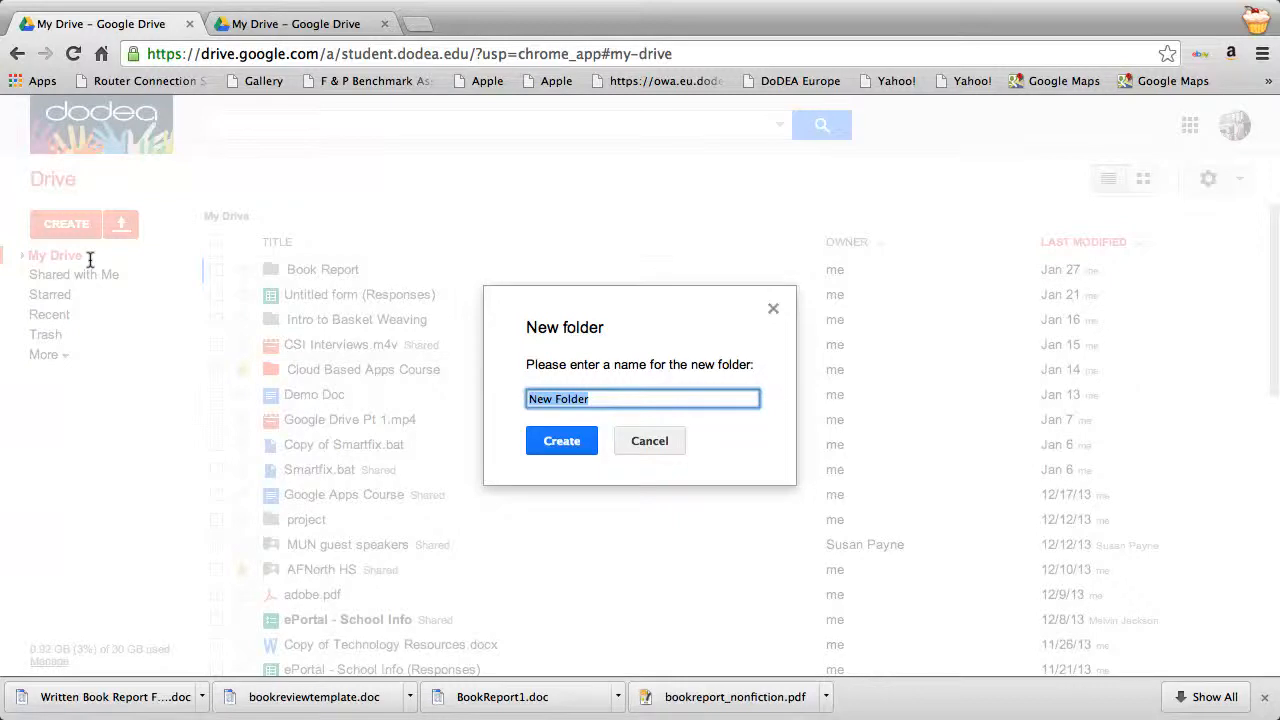
pyautogui.write('Lang Arts Hand Outs')
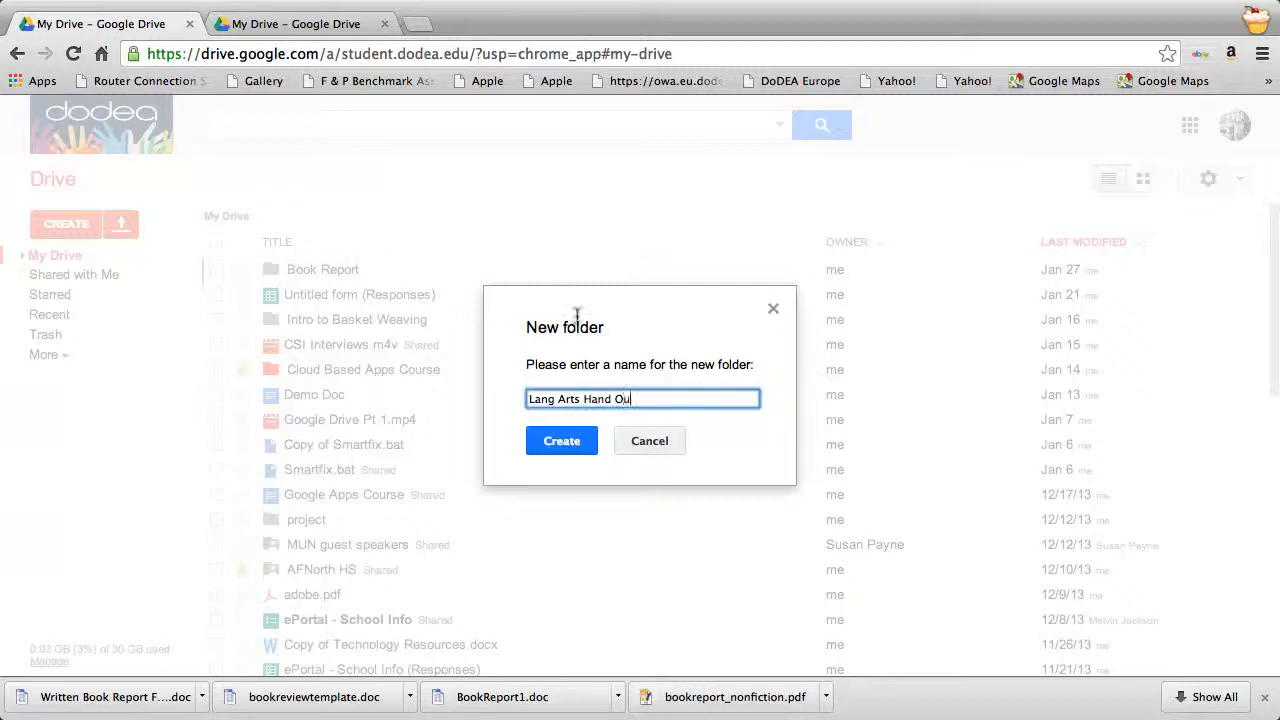
pyautogui.click(561, 441)
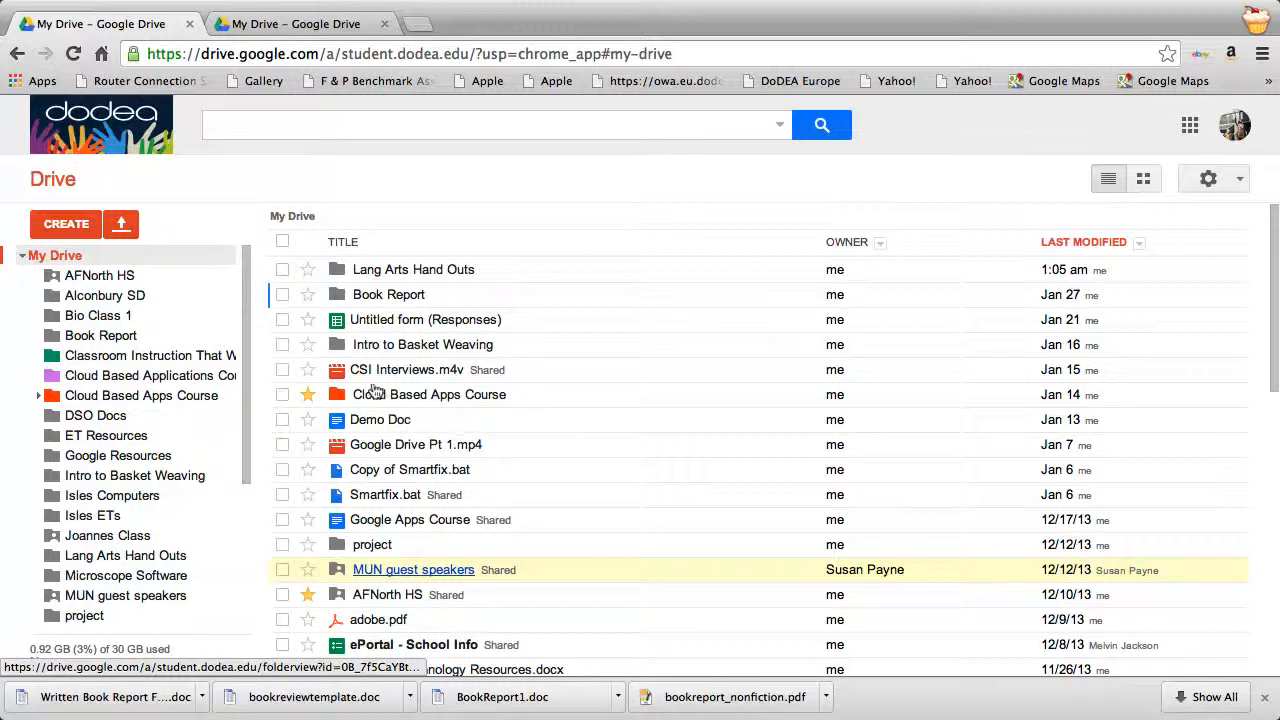
# Share the Lang Arts Hand Outs folder as view-only with people at DoDEA who have the link.
pyautogui.rightClick(330, 267)
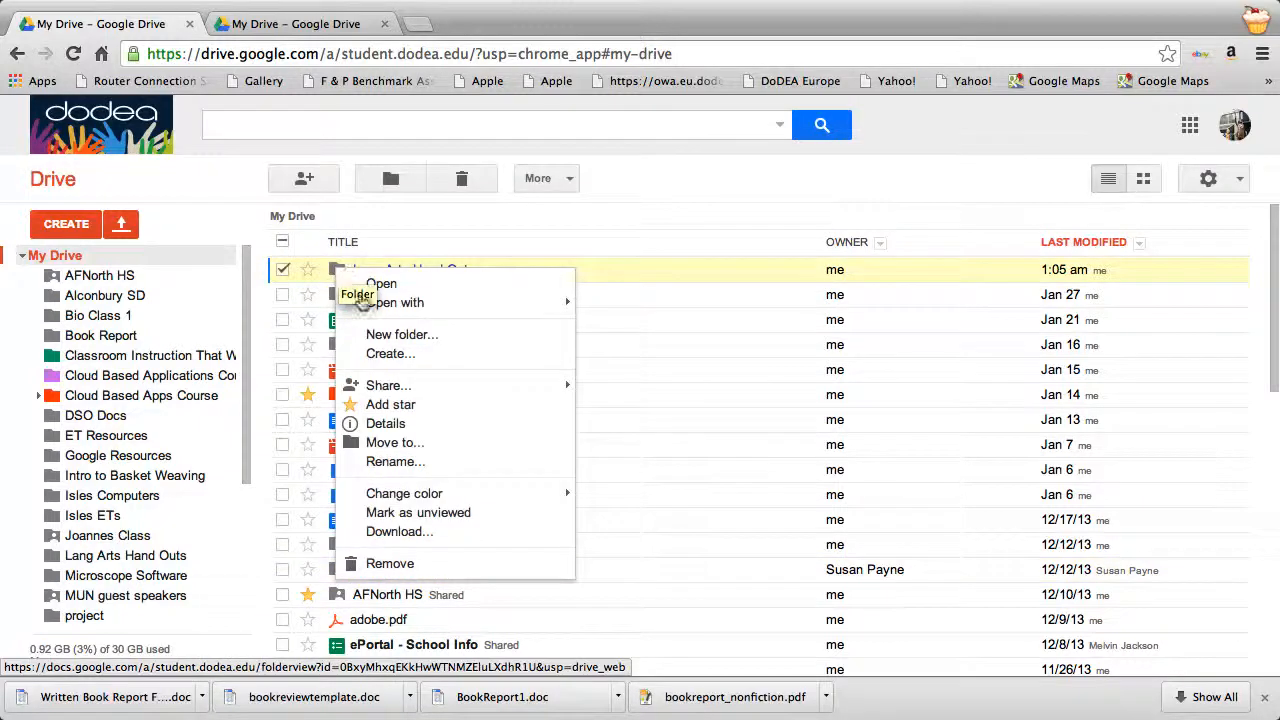
pyautogui.moveTo(370, 385)
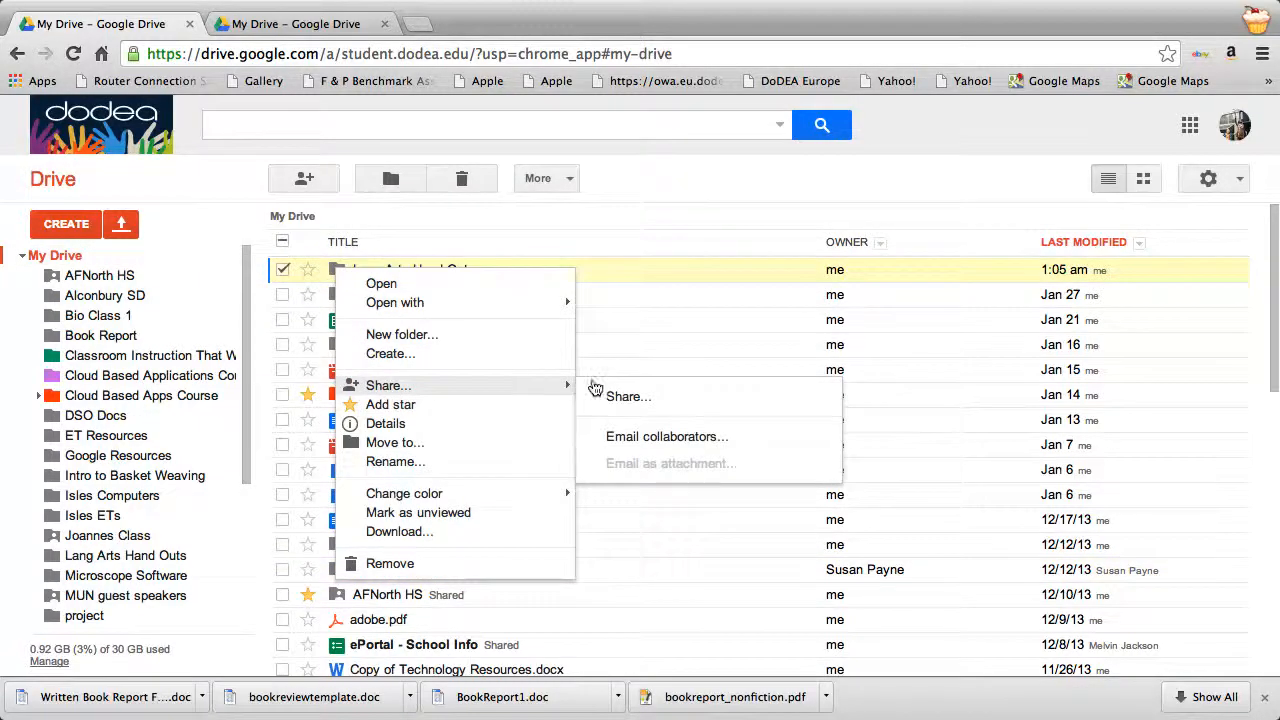
pyautogui.click(621, 393)
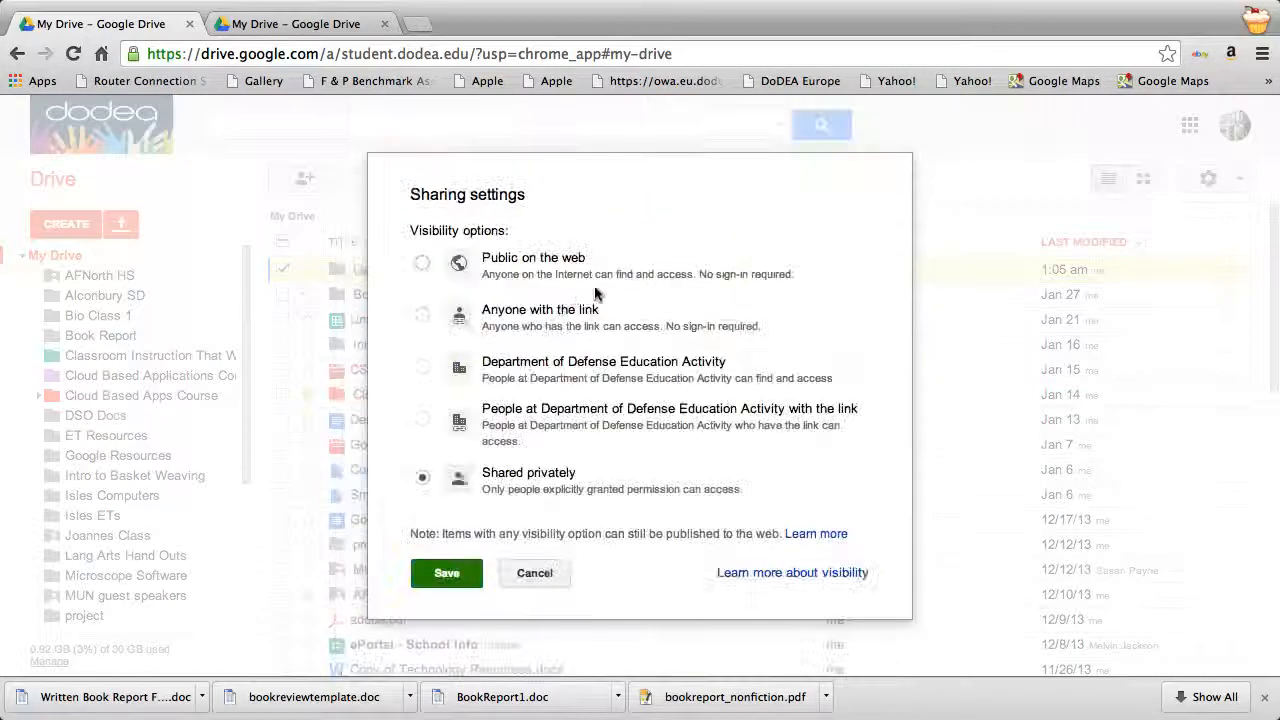
pyautogui.click(421, 419)
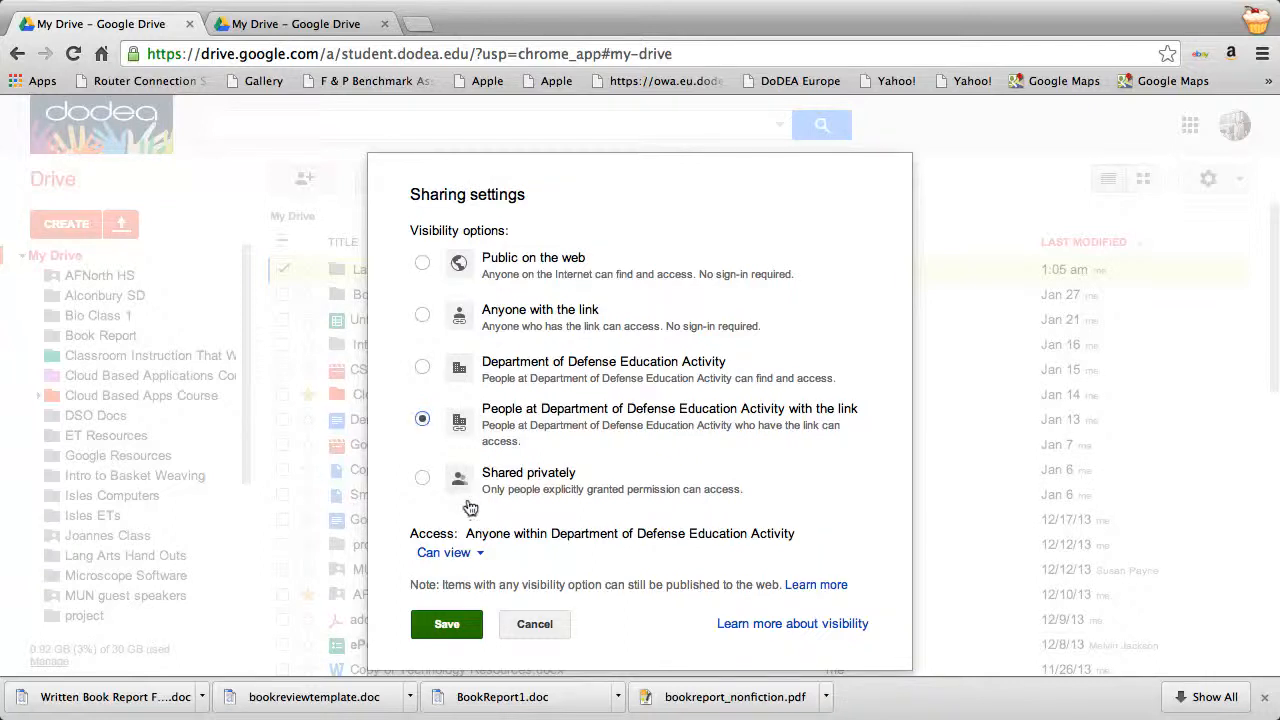
pyautogui.click(472, 550)
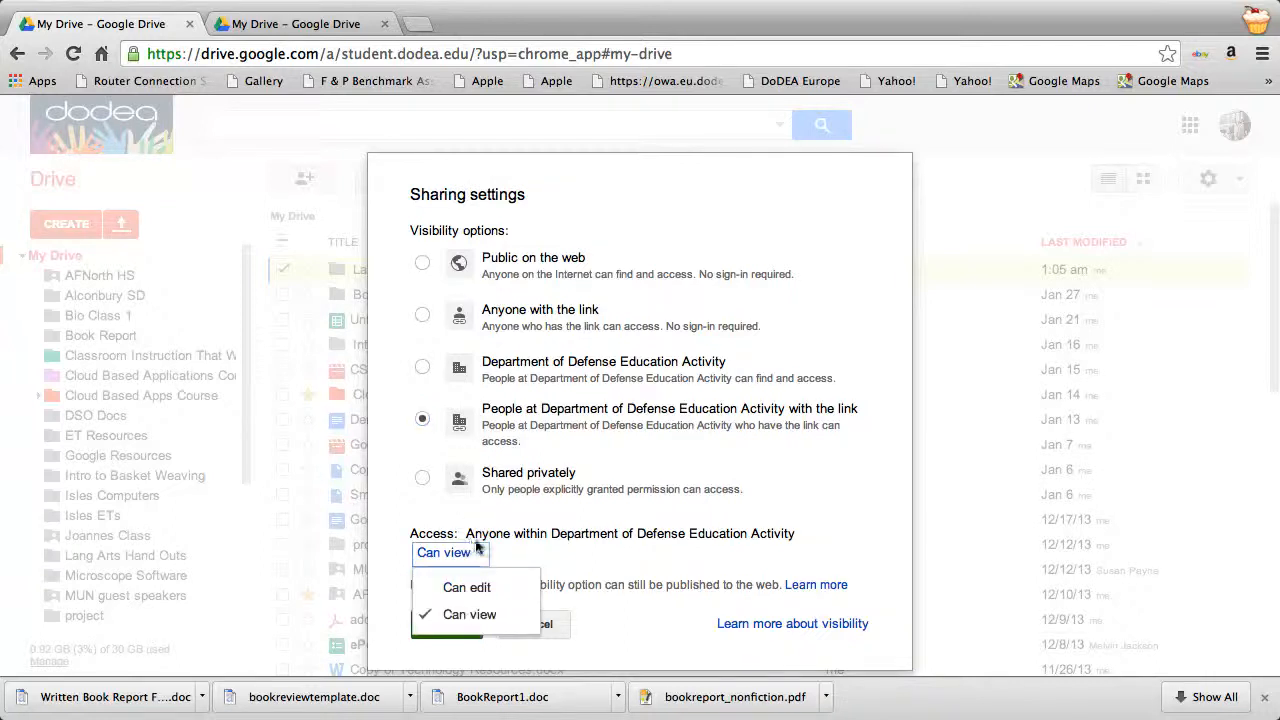
pyautogui.click(532, 549)
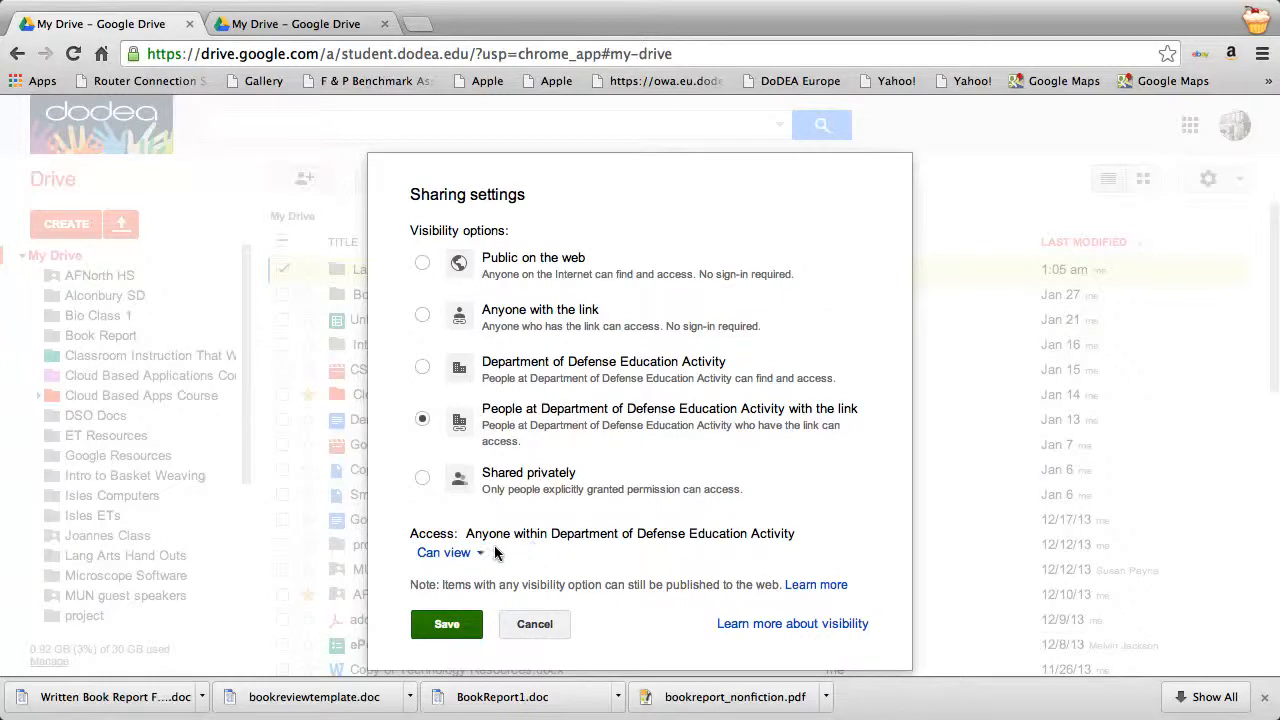
pyautogui.click(440, 620)
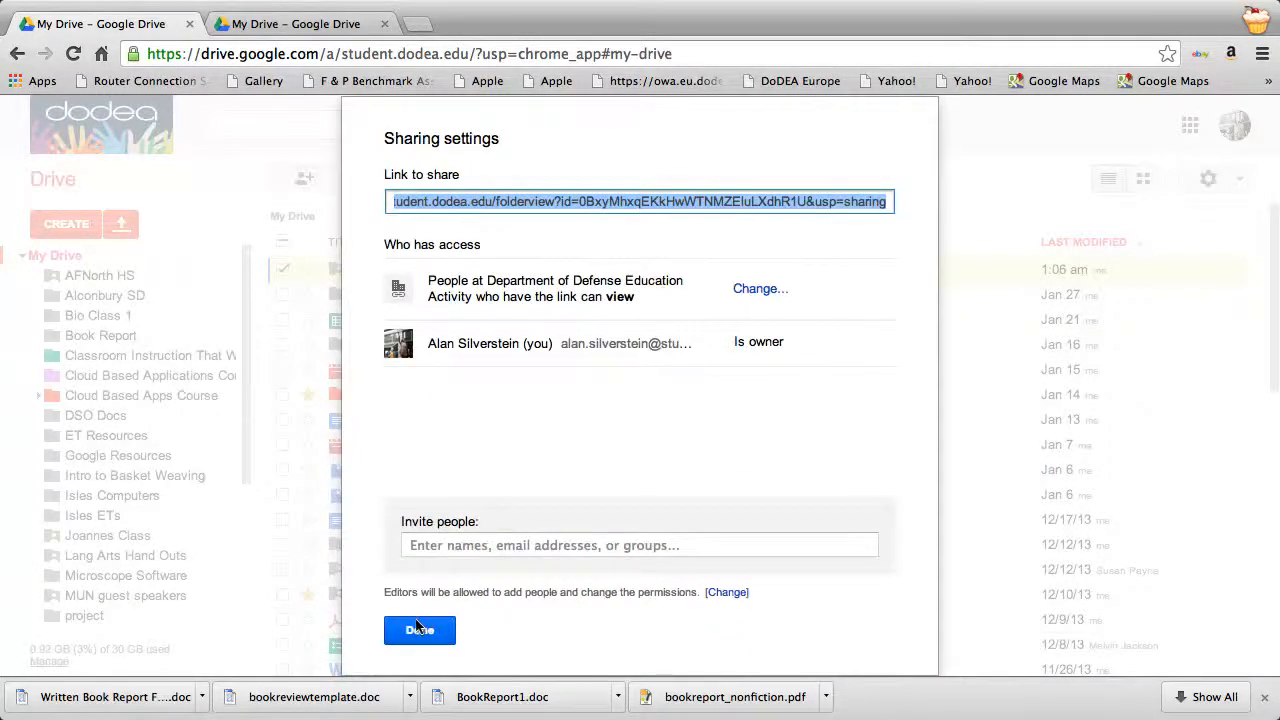
pyautogui.click(418, 628)
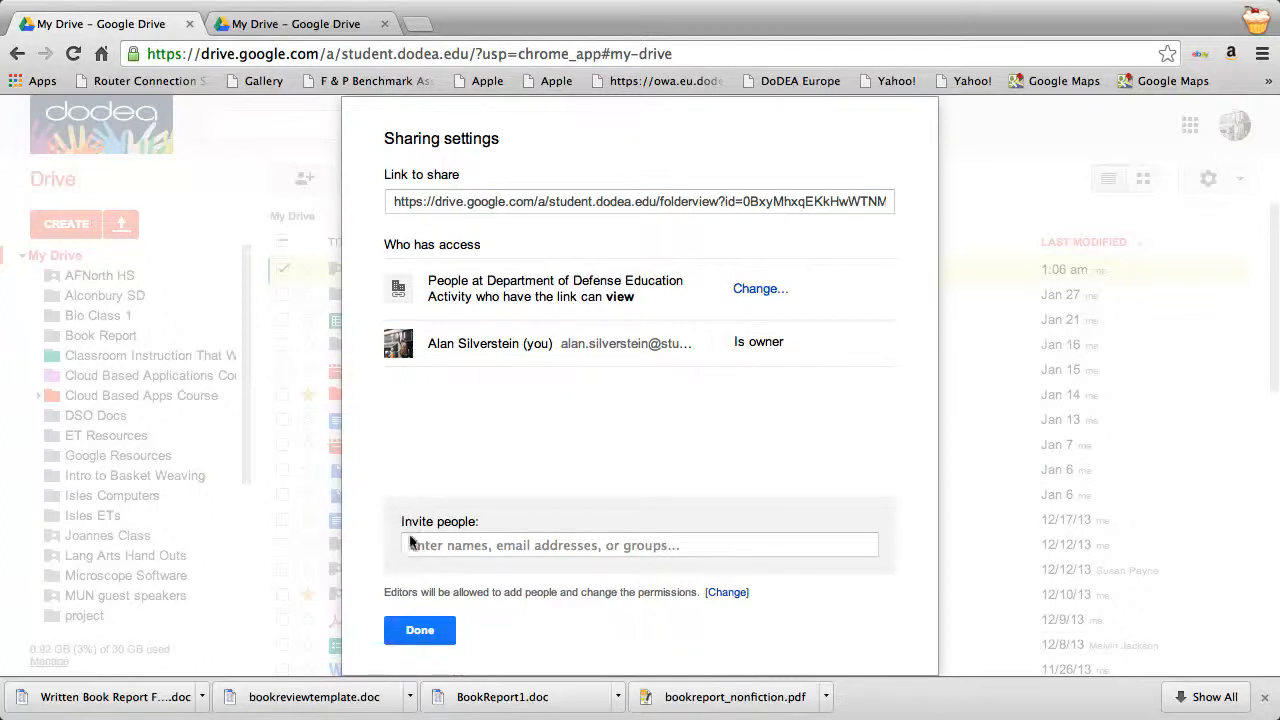
pyautogui.click(418, 630)
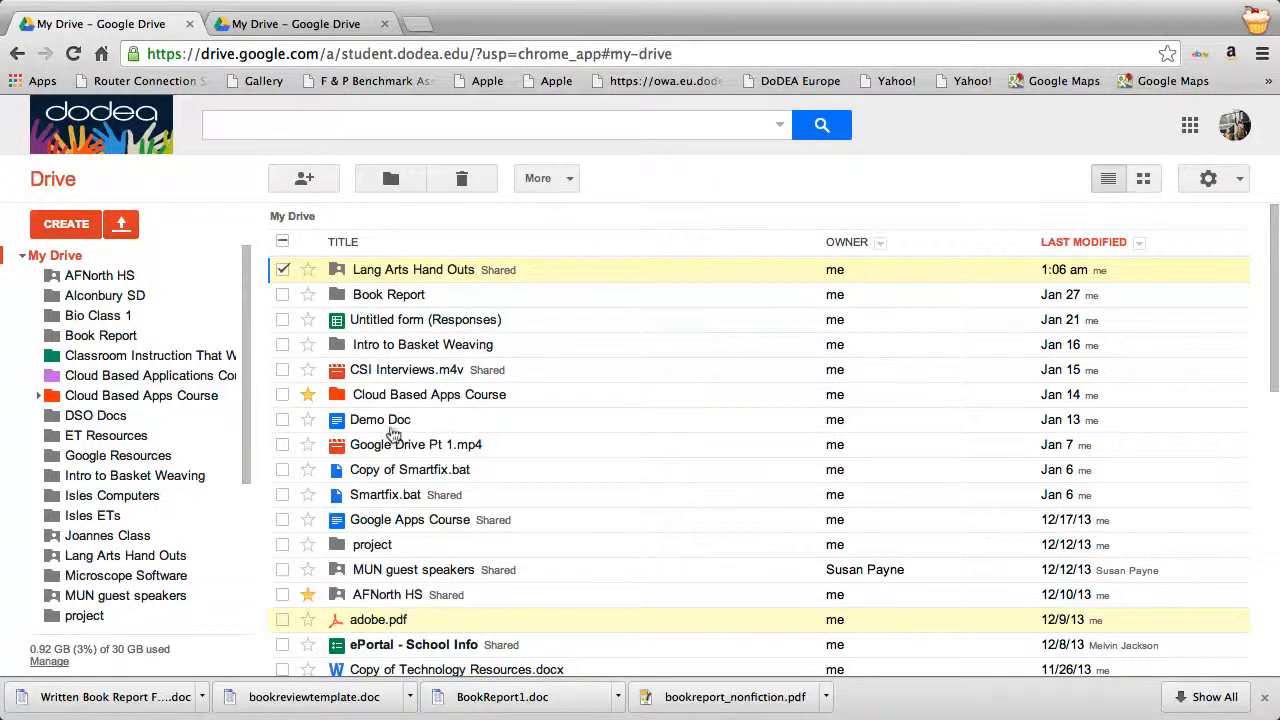
# Inside Lang Arts Hand Outs, pick Written Book Report Form.doc from Downloads for upload.
pyautogui.click(390, 268)
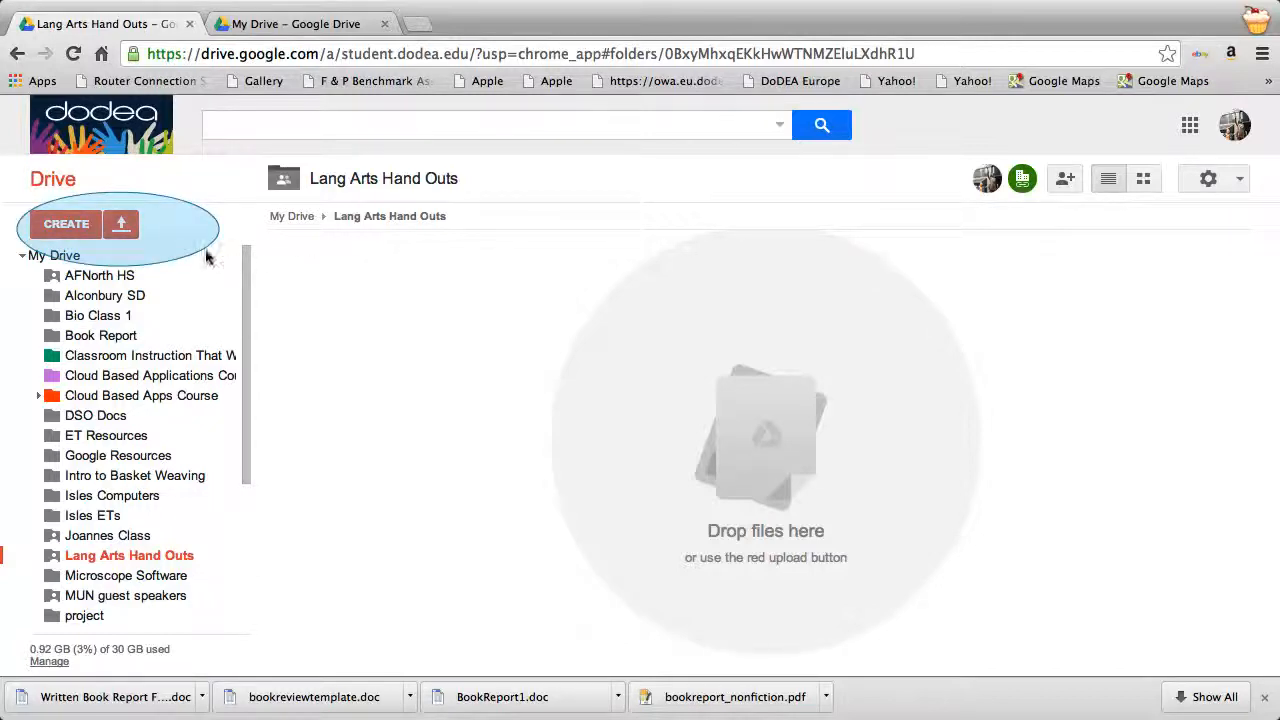
pyautogui.click(120, 224)
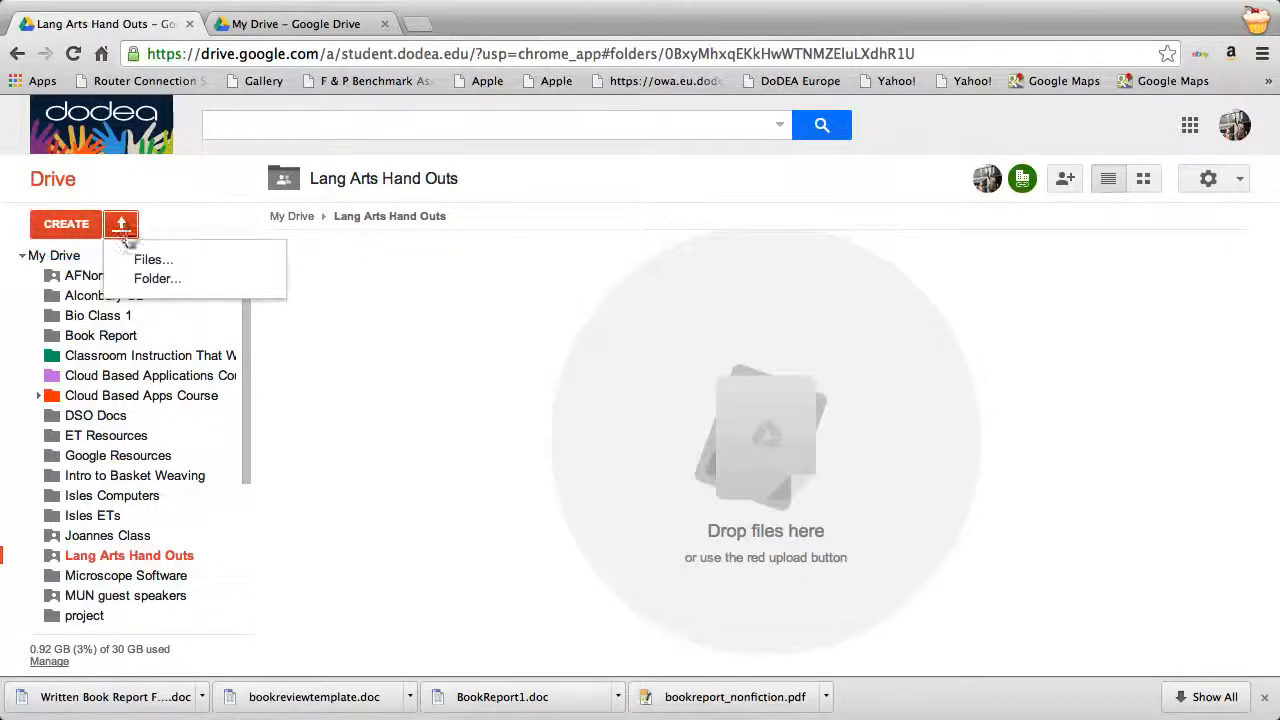
pyautogui.click(128, 253)
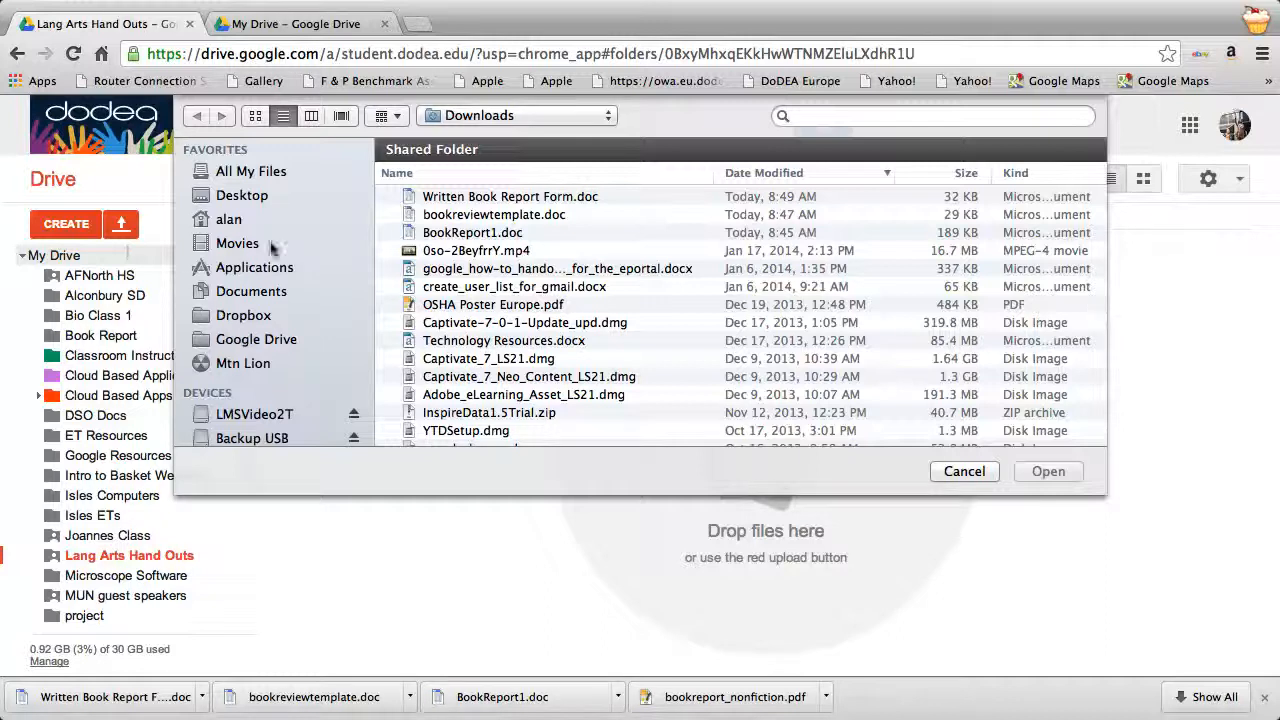
pyautogui.click(525, 197)
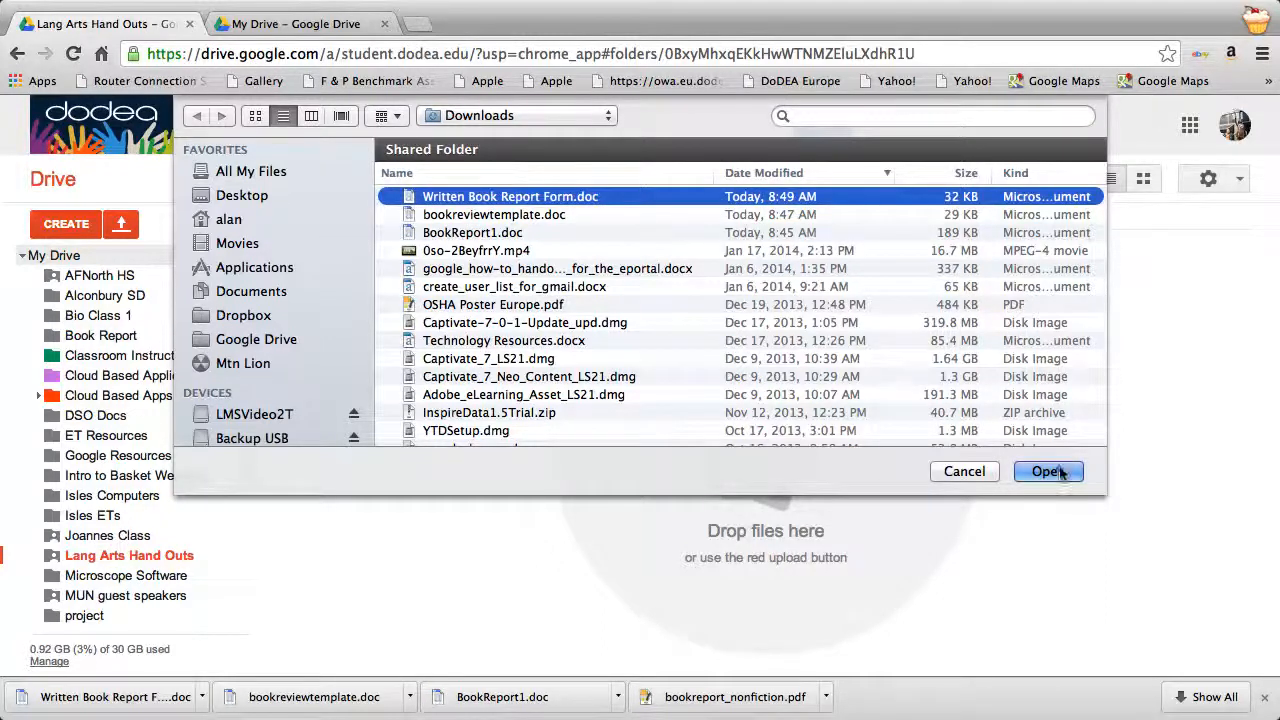
pyautogui.click(1058, 471)
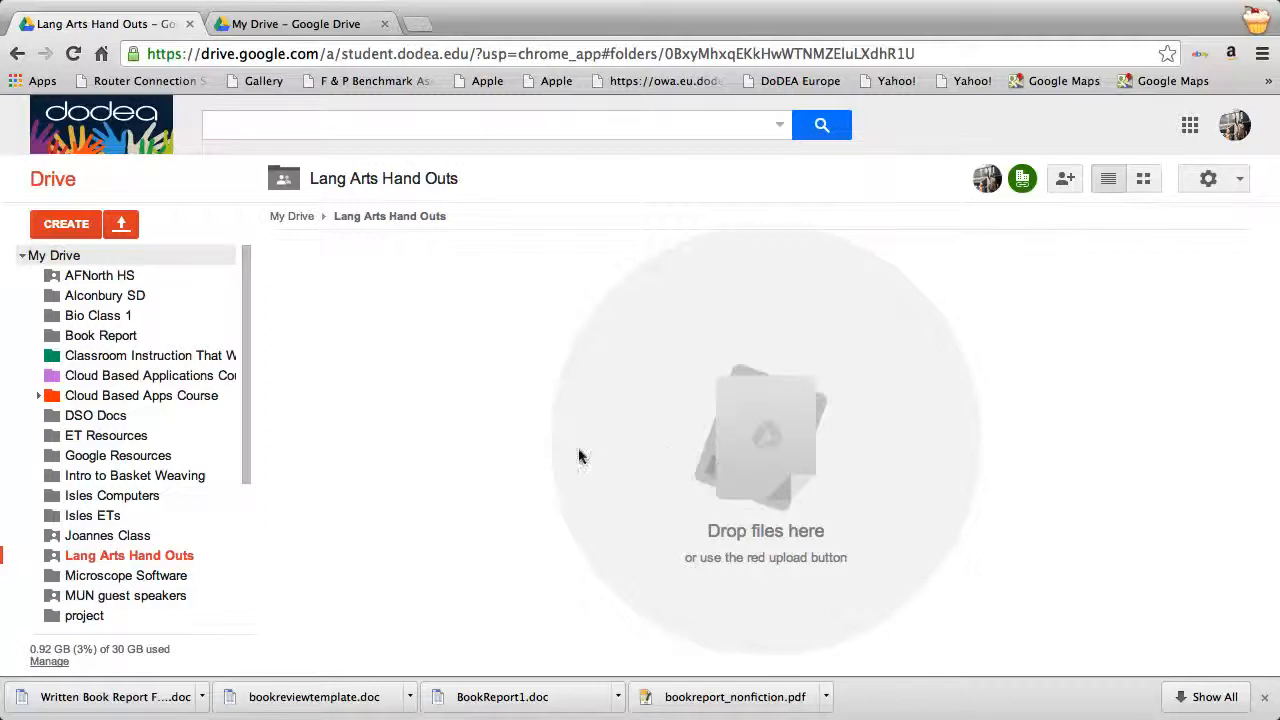
# Upload Written Book Report Form.doc converted to Google Docs, then check and close the converted document.
pyautogui.click(475, 422)
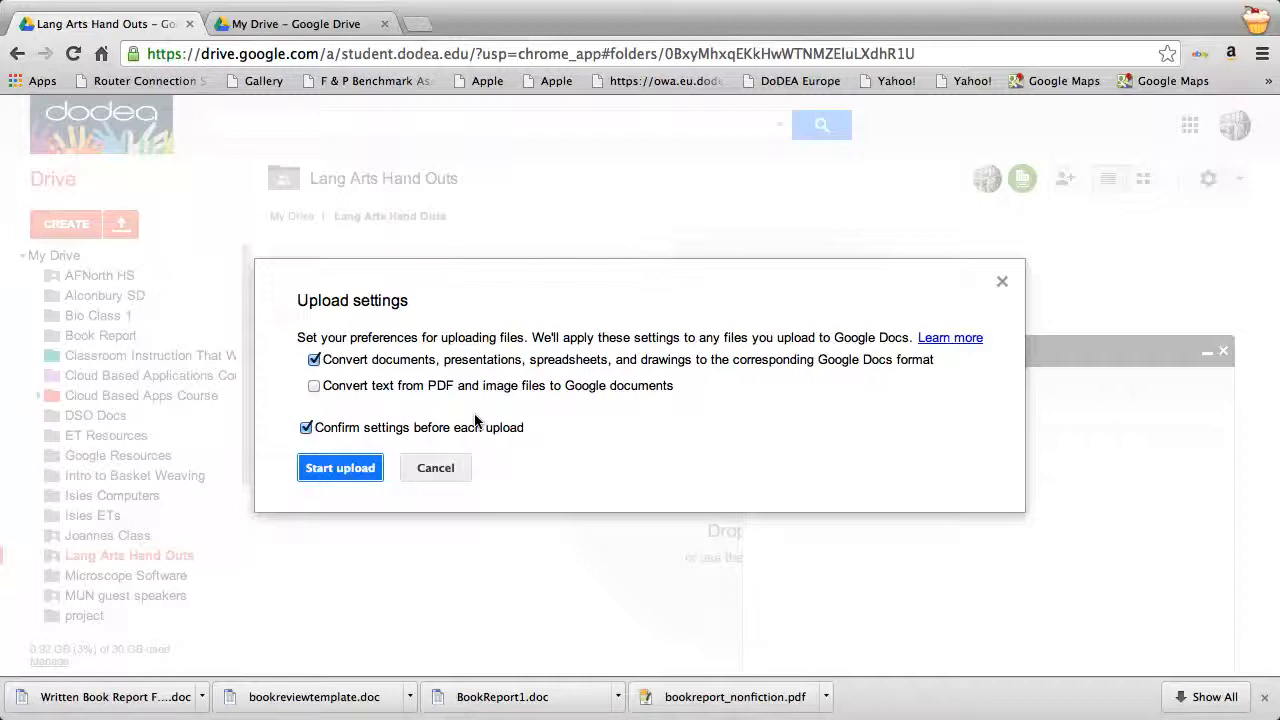
pyautogui.click(338, 467)
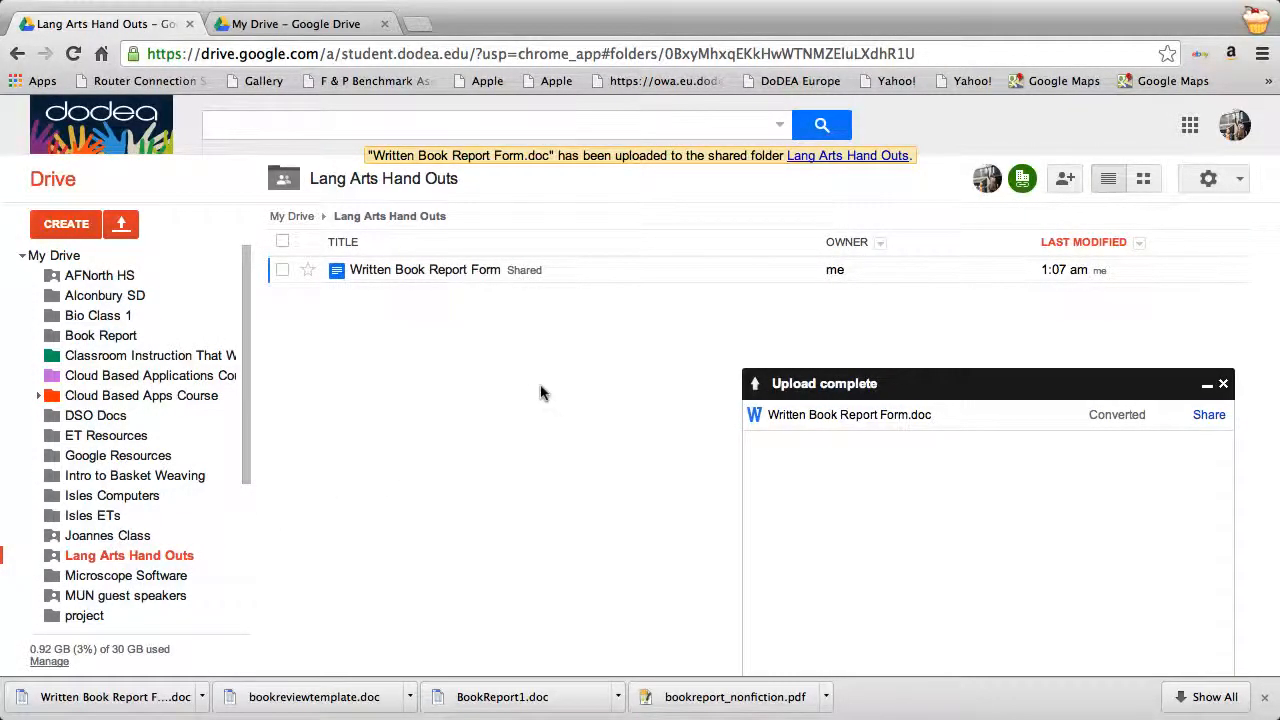
pyautogui.click(429, 268)
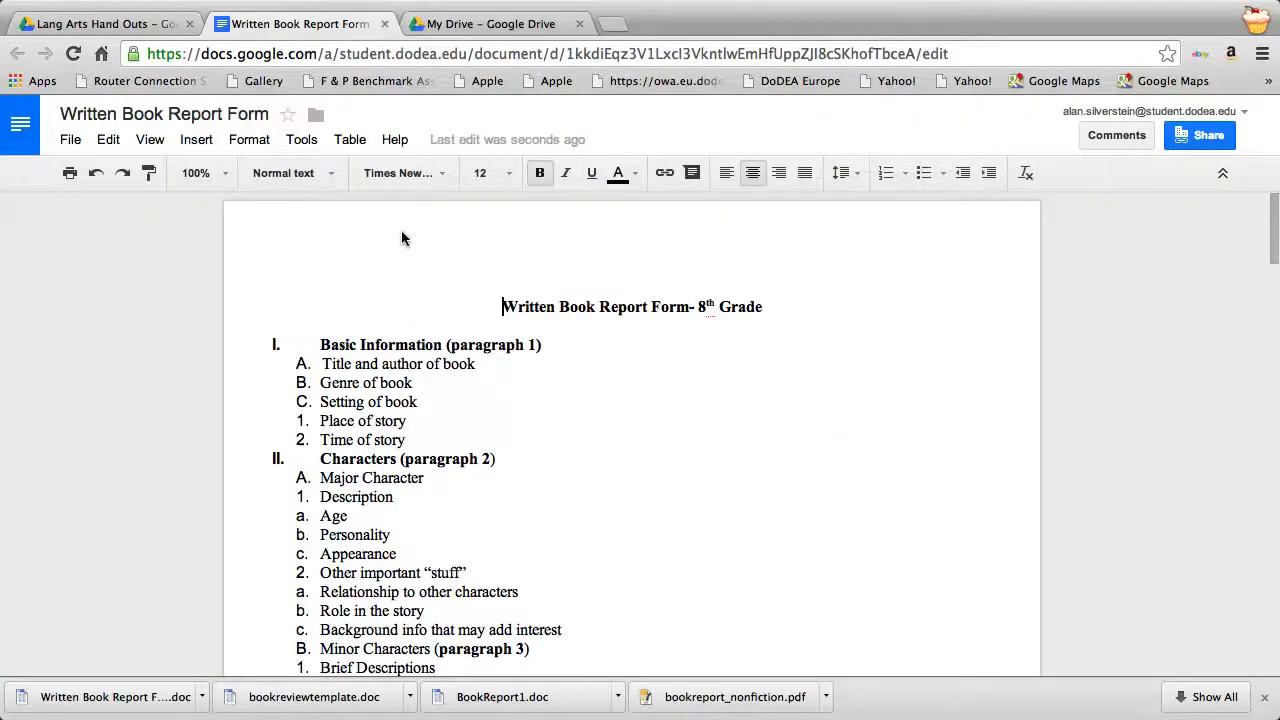
pyautogui.click(384, 23)
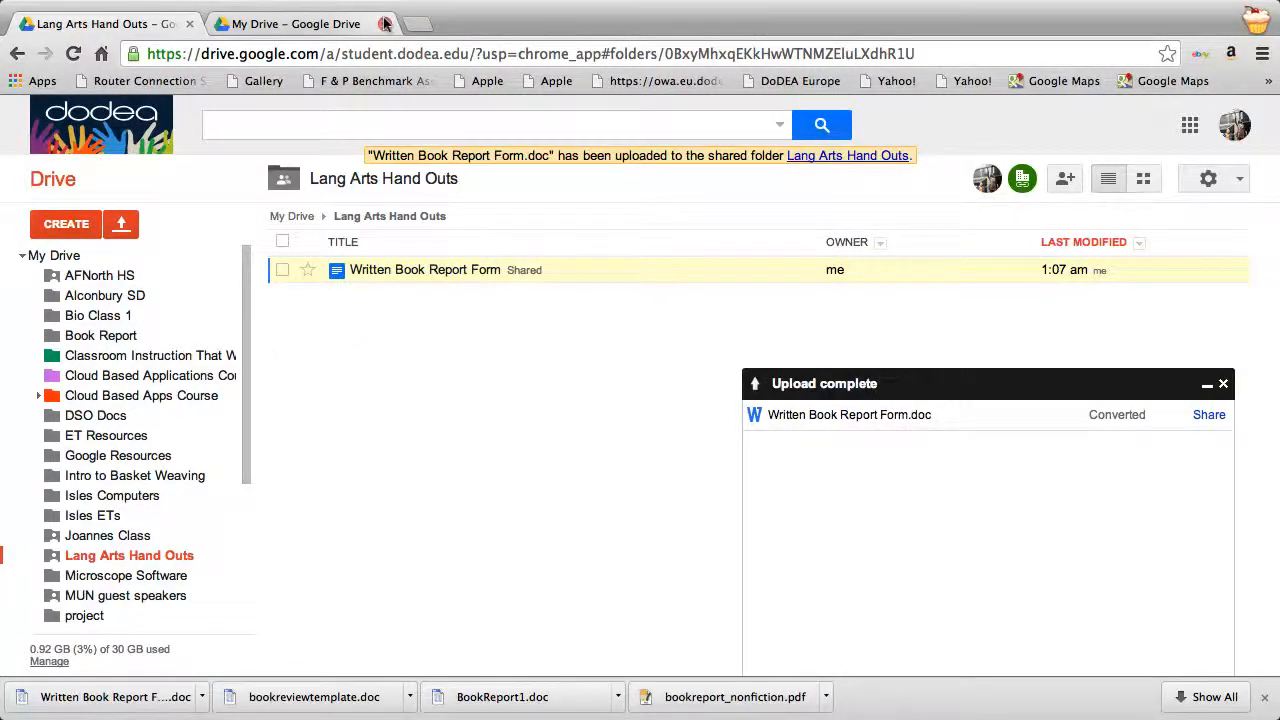
# Back in My Drive, copy the Lang Arts Hand Outs folder's sharing link.
pyautogui.click(16, 52)
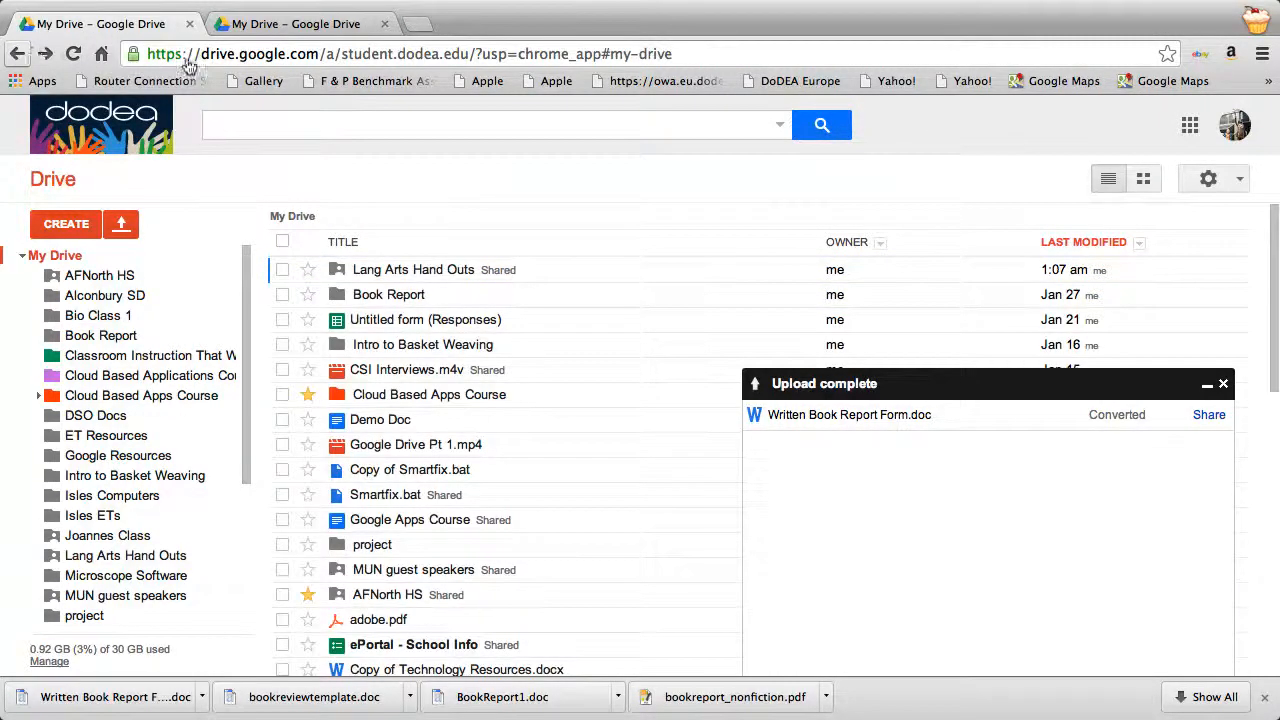
pyautogui.rightClick(418, 266)
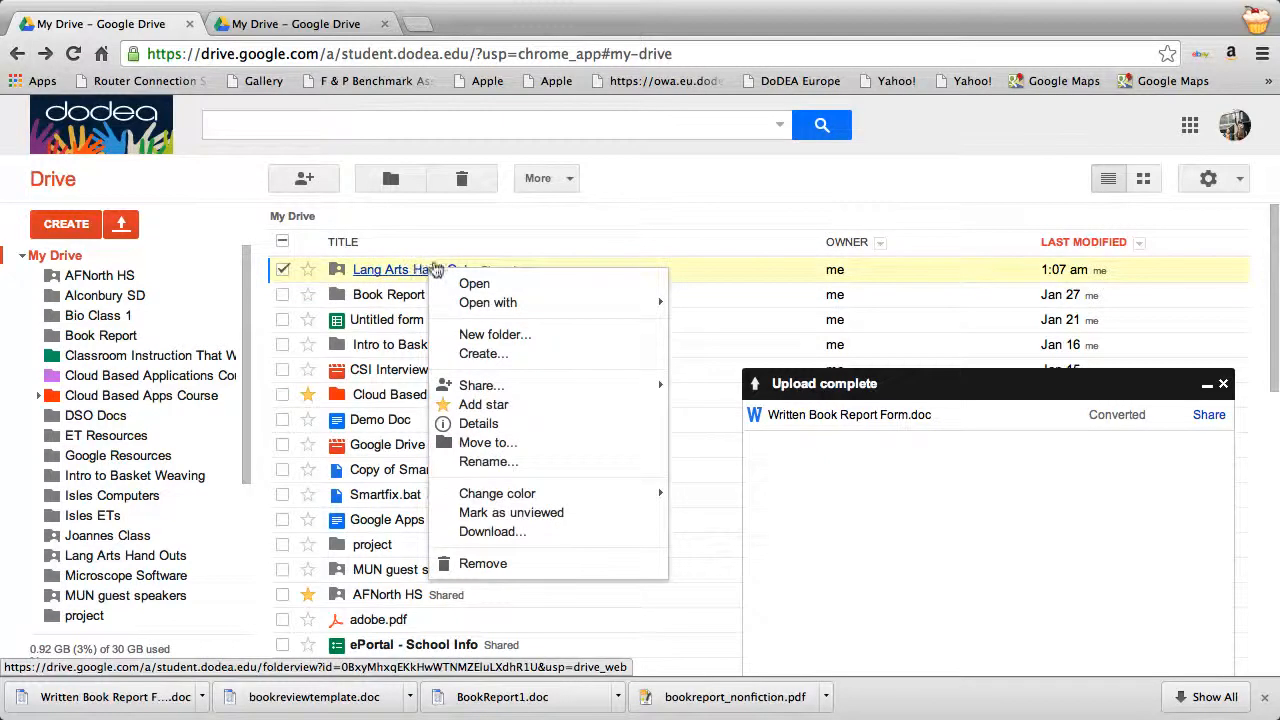
pyautogui.moveTo(643, 380)
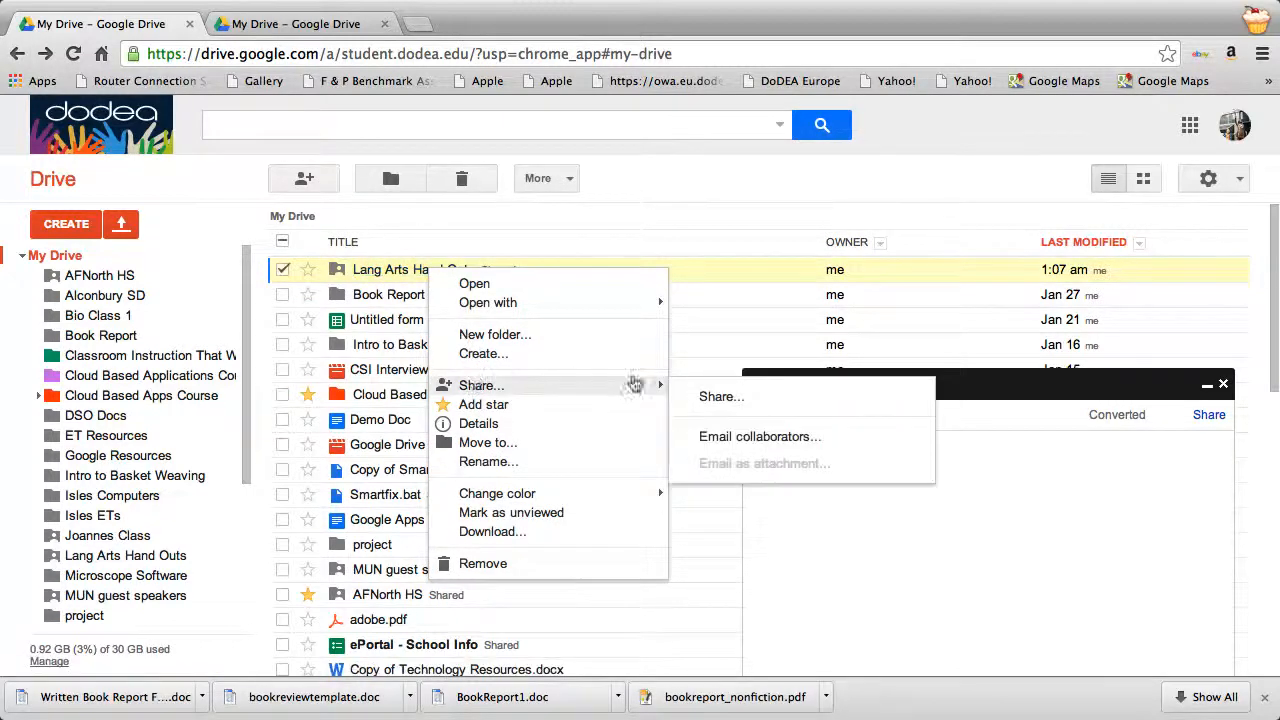
pyautogui.click(712, 395)
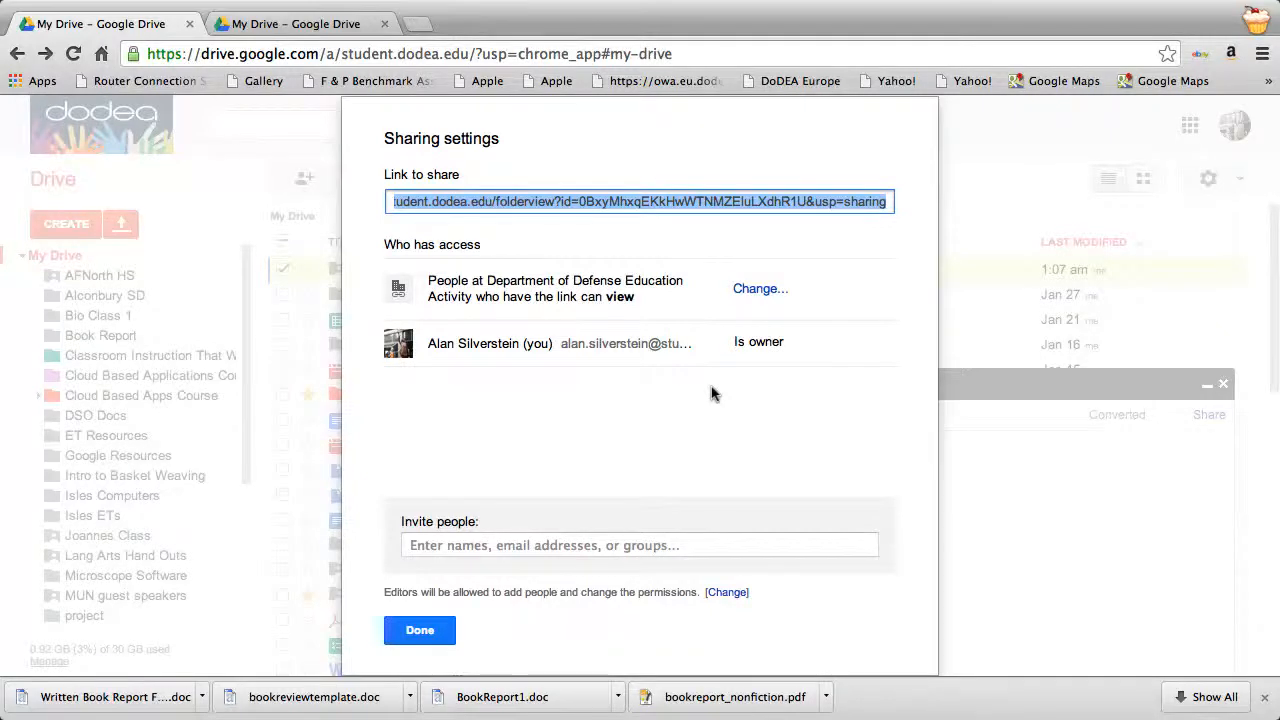
pyautogui.rightClick(838, 201)
pyautogui.click(876, 280)
pyautogui.click(852, 233)
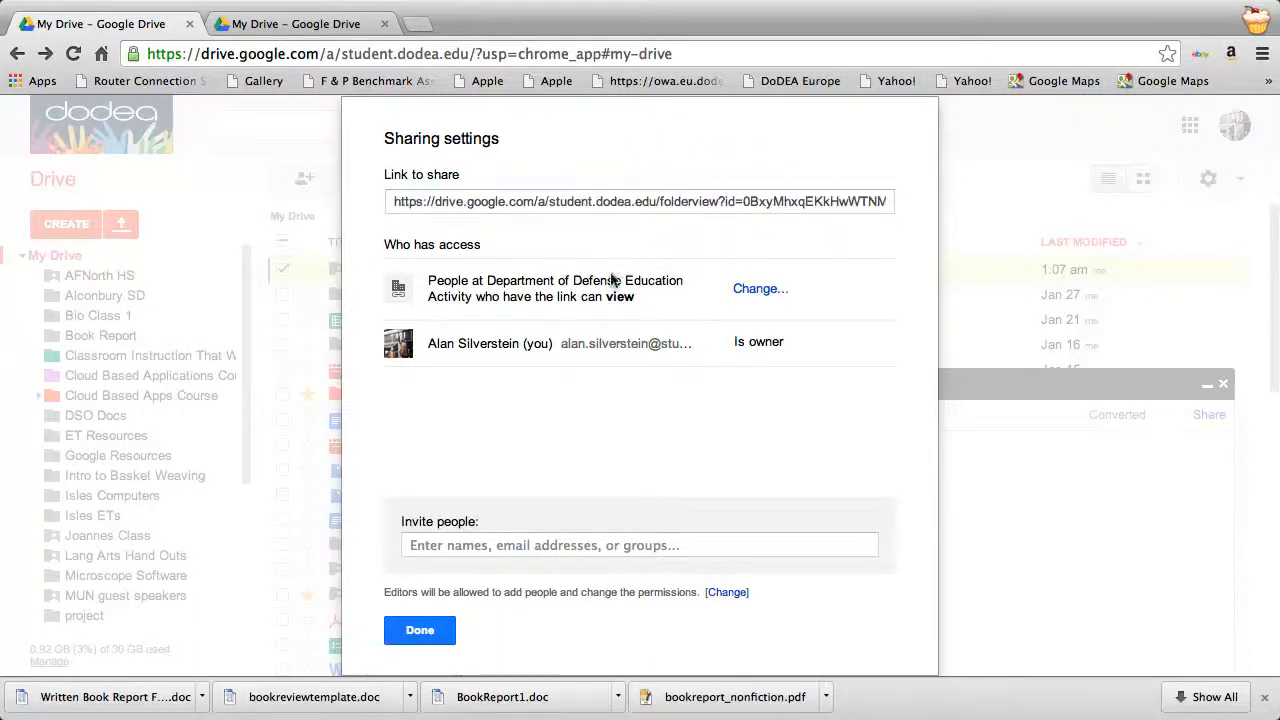
pyautogui.click(420, 632)
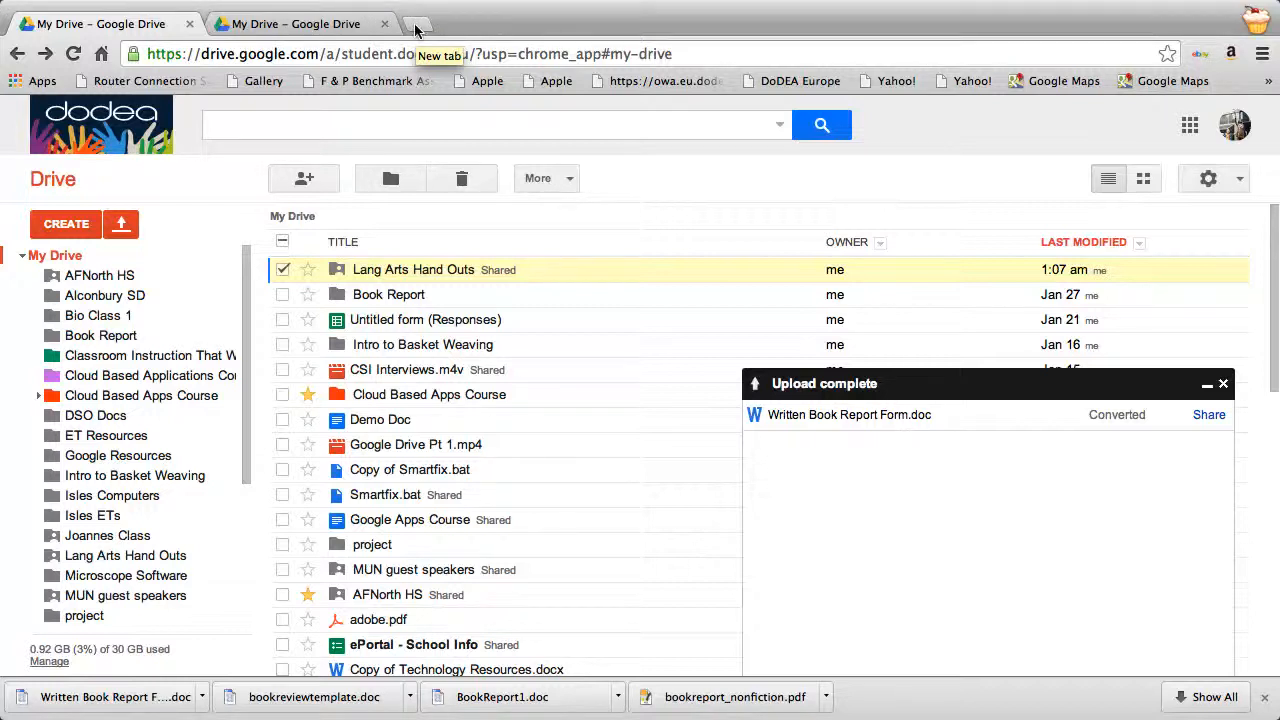
# Load goo.gl in a new Chrome tab and select its long-URL field.
pyautogui.click(416, 24)
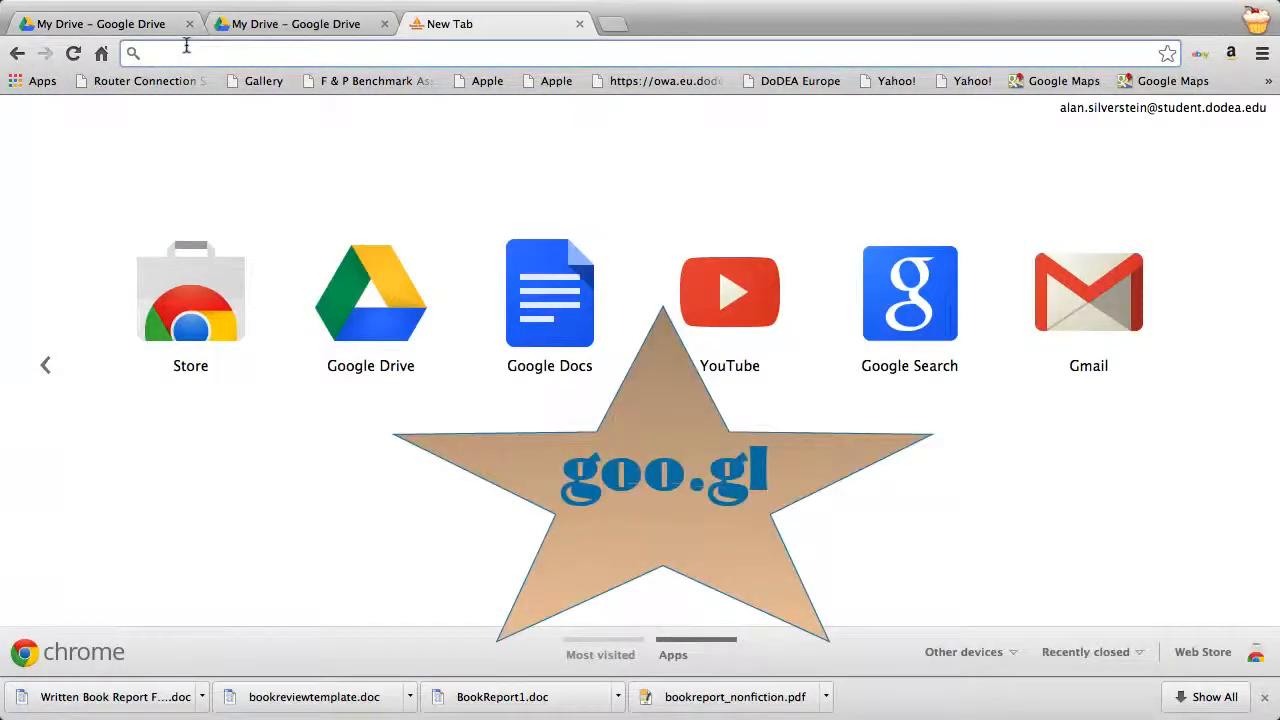
pyautogui.write('go')
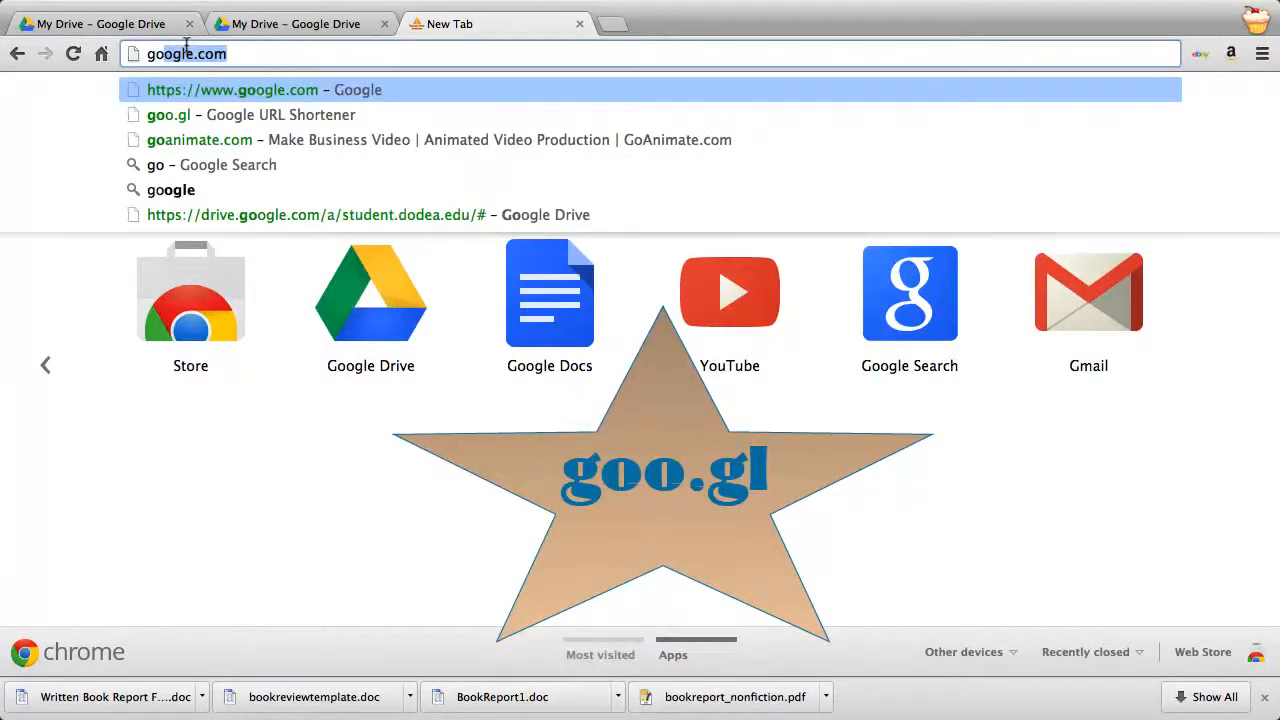
pyautogui.write('o.gl')
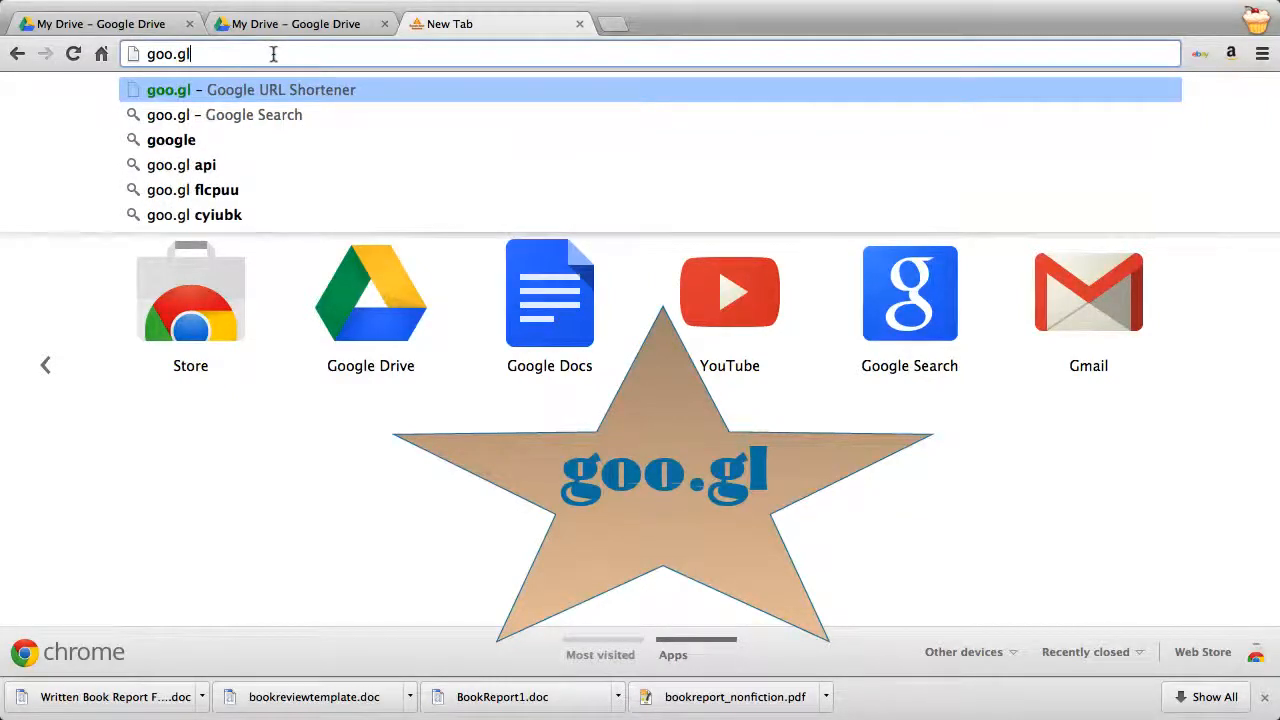
pyautogui.press('Return')
pyautogui.click(115, 263)
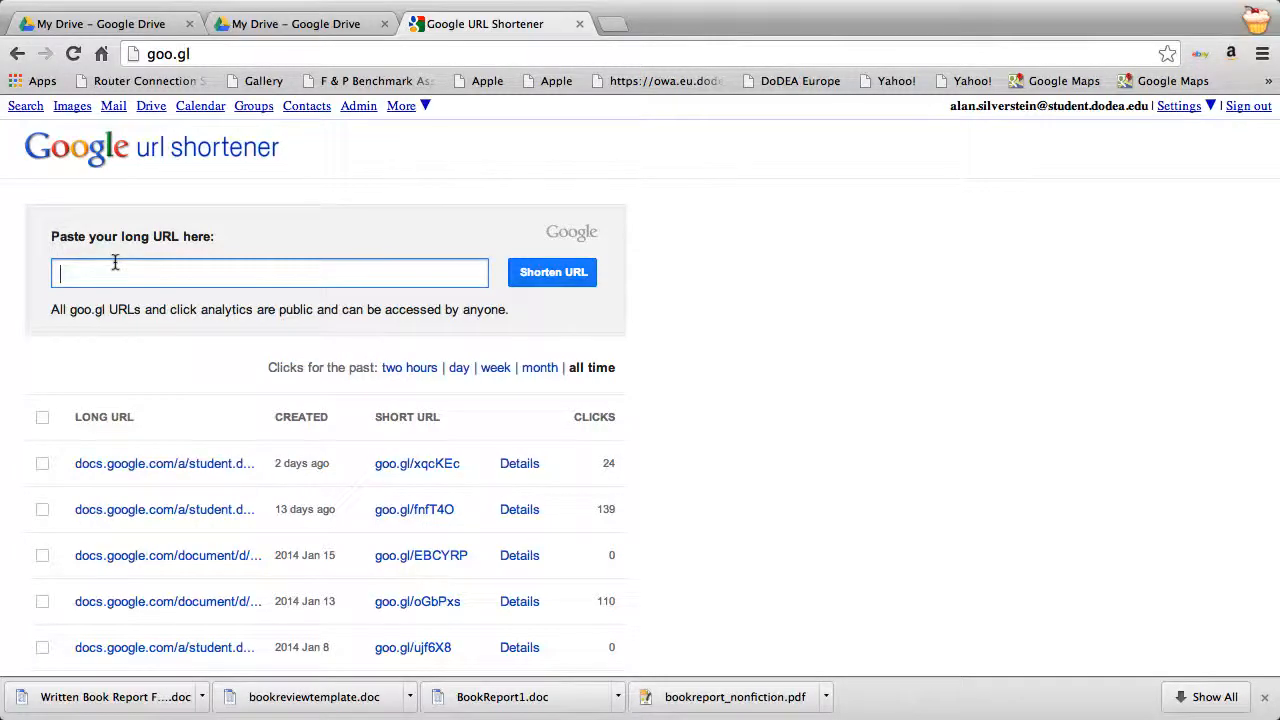
pyautogui.press('super+v')
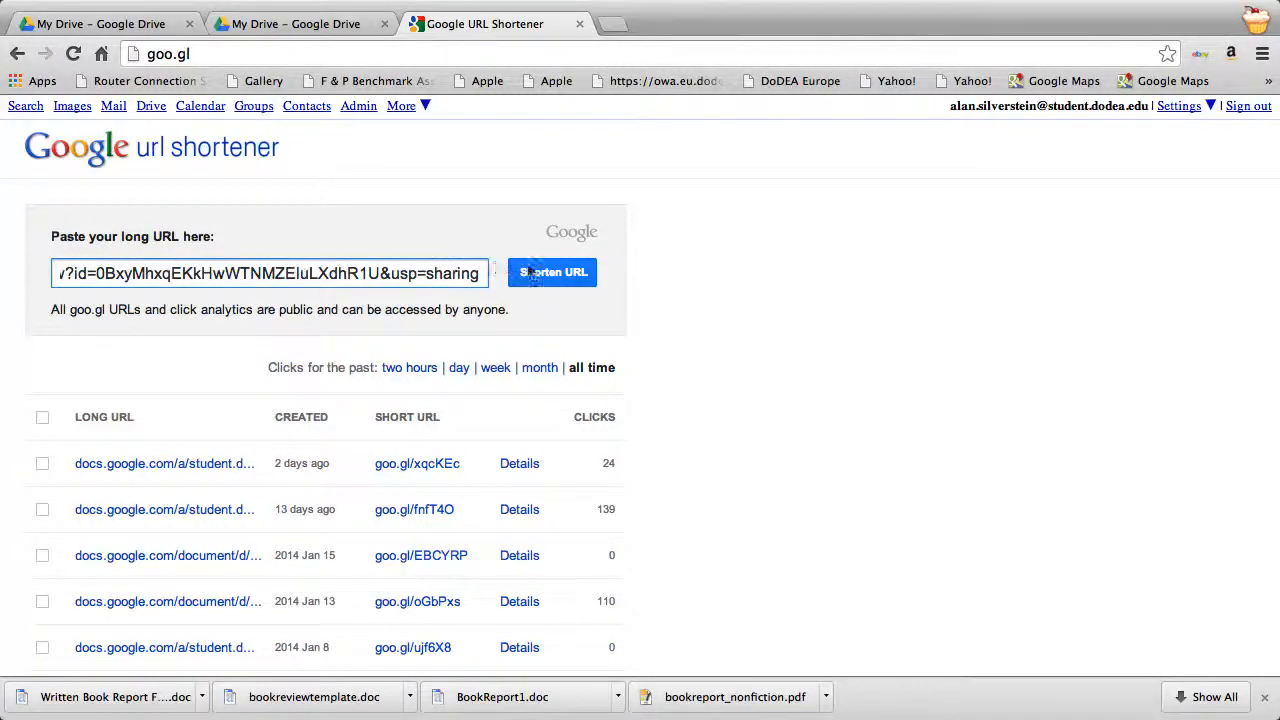
pyautogui.click(538, 272)
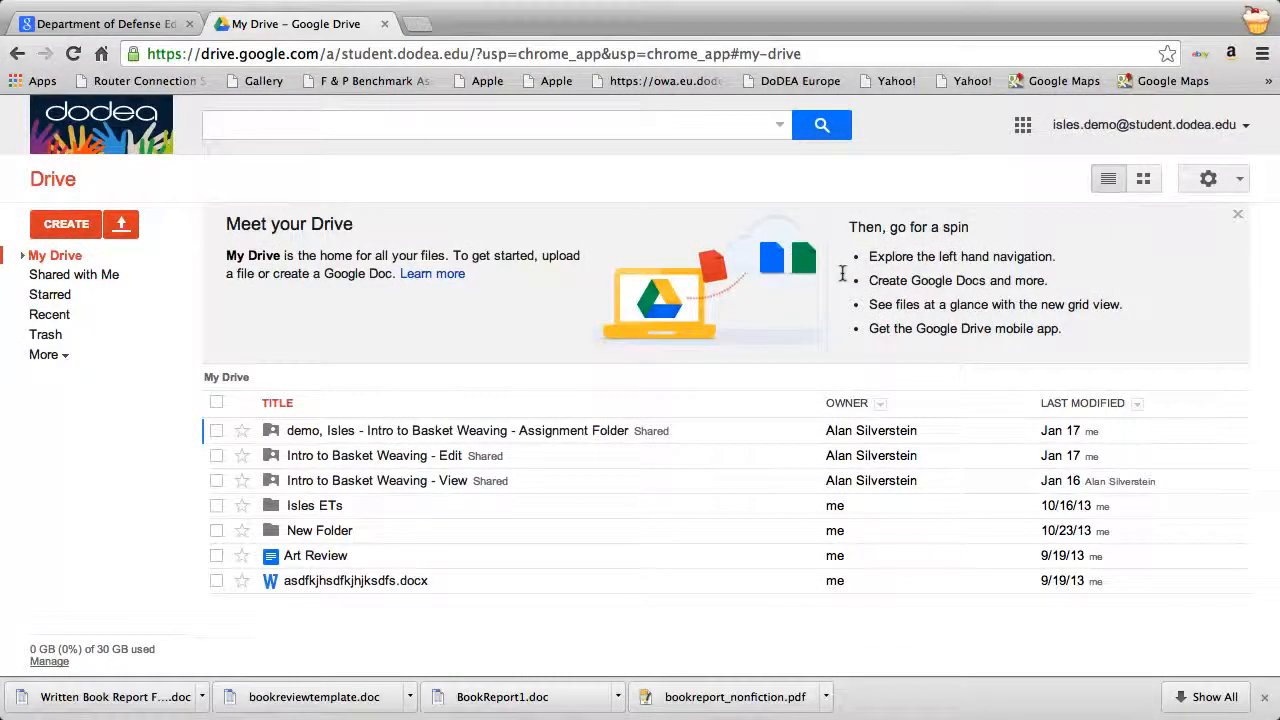
pyautogui.click(324, 46)
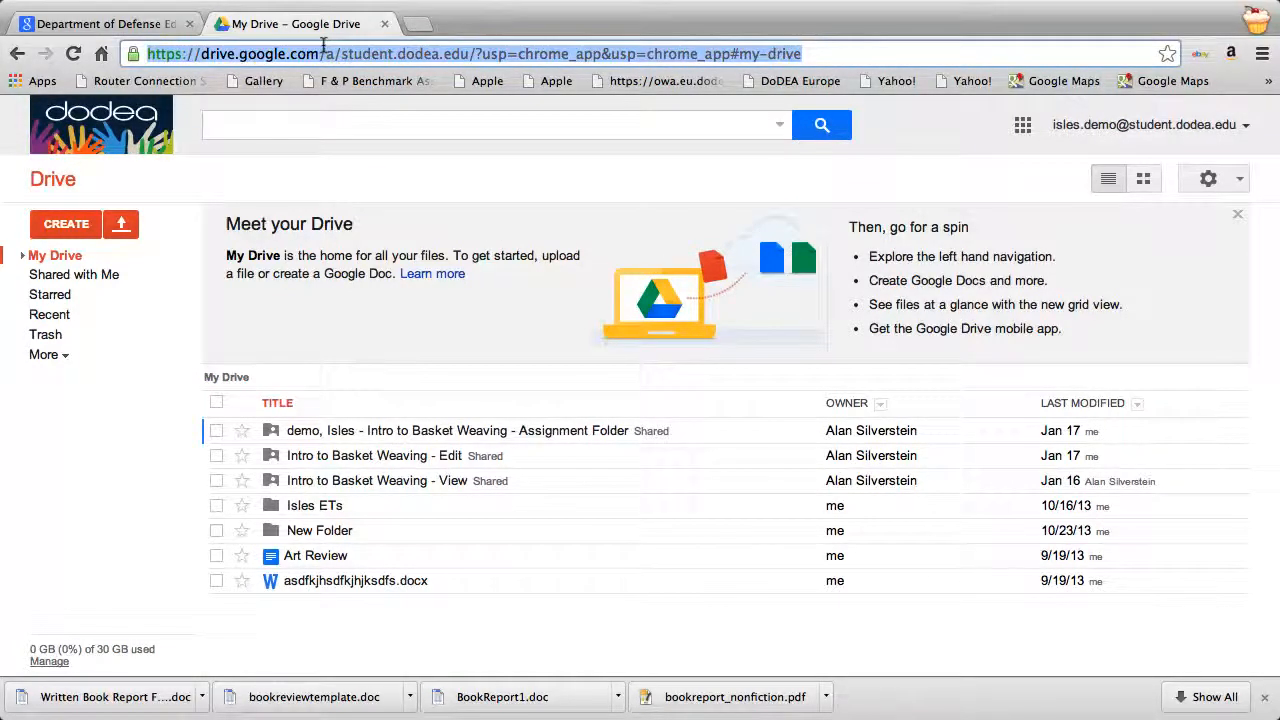
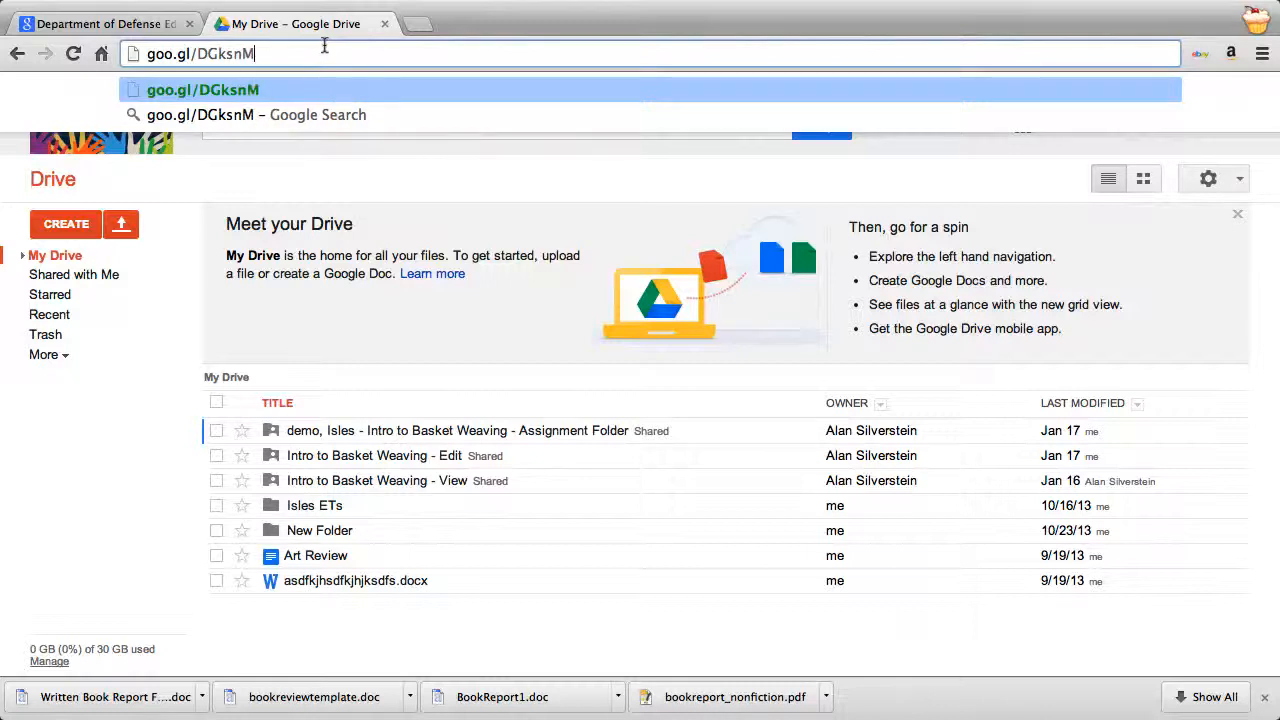
pyautogui.press('Return')
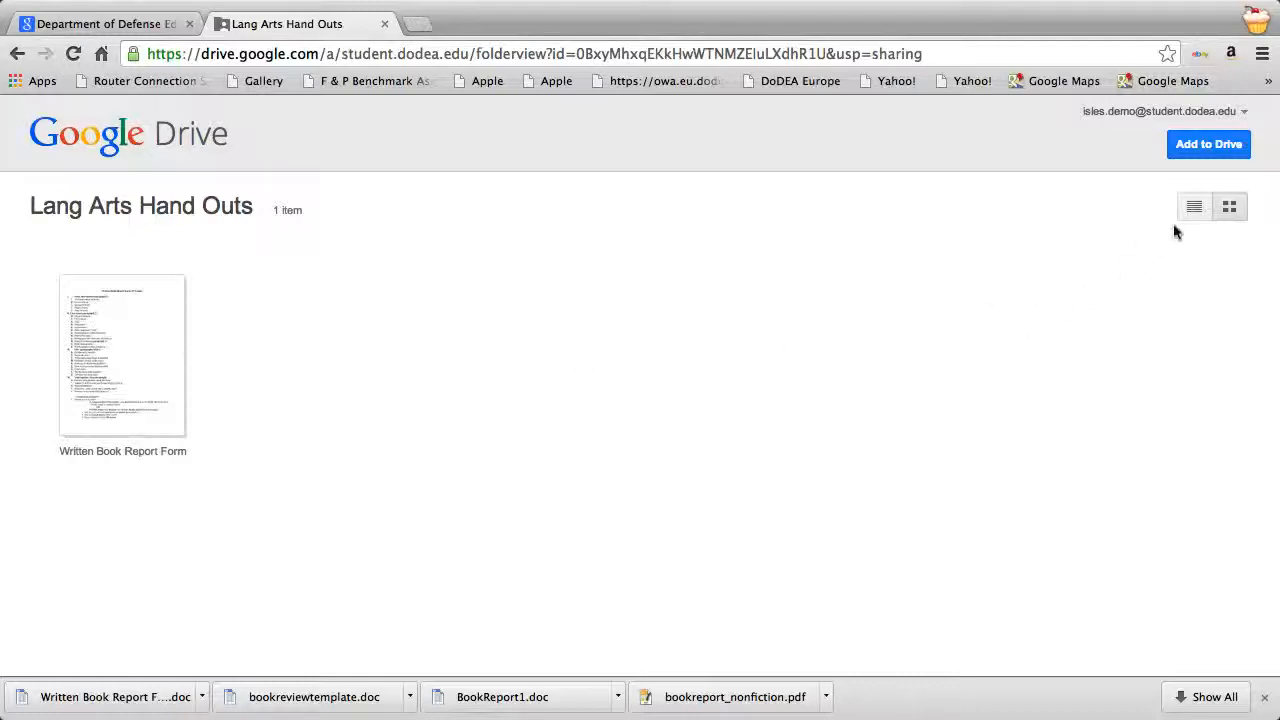
# Add the shared folder to My Drive, then open Written Book Report Form and scroll through it.
pyautogui.click(1208, 146)
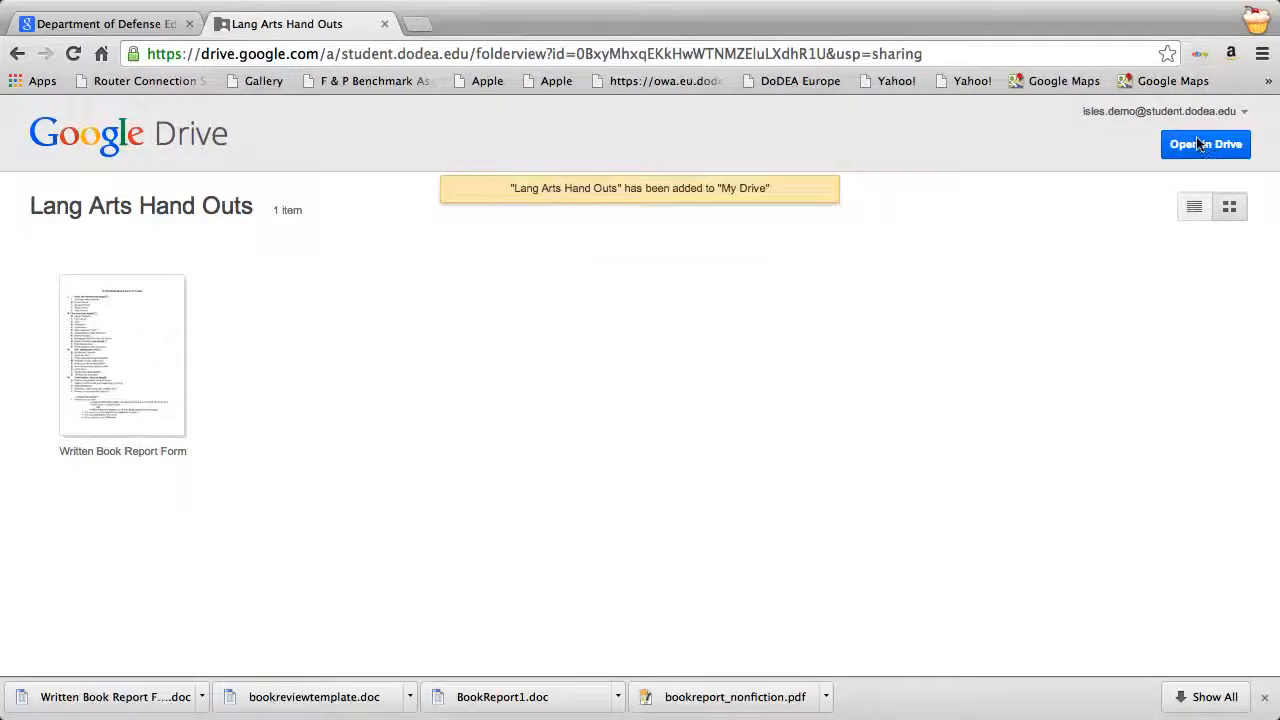
pyautogui.click(1200, 144)
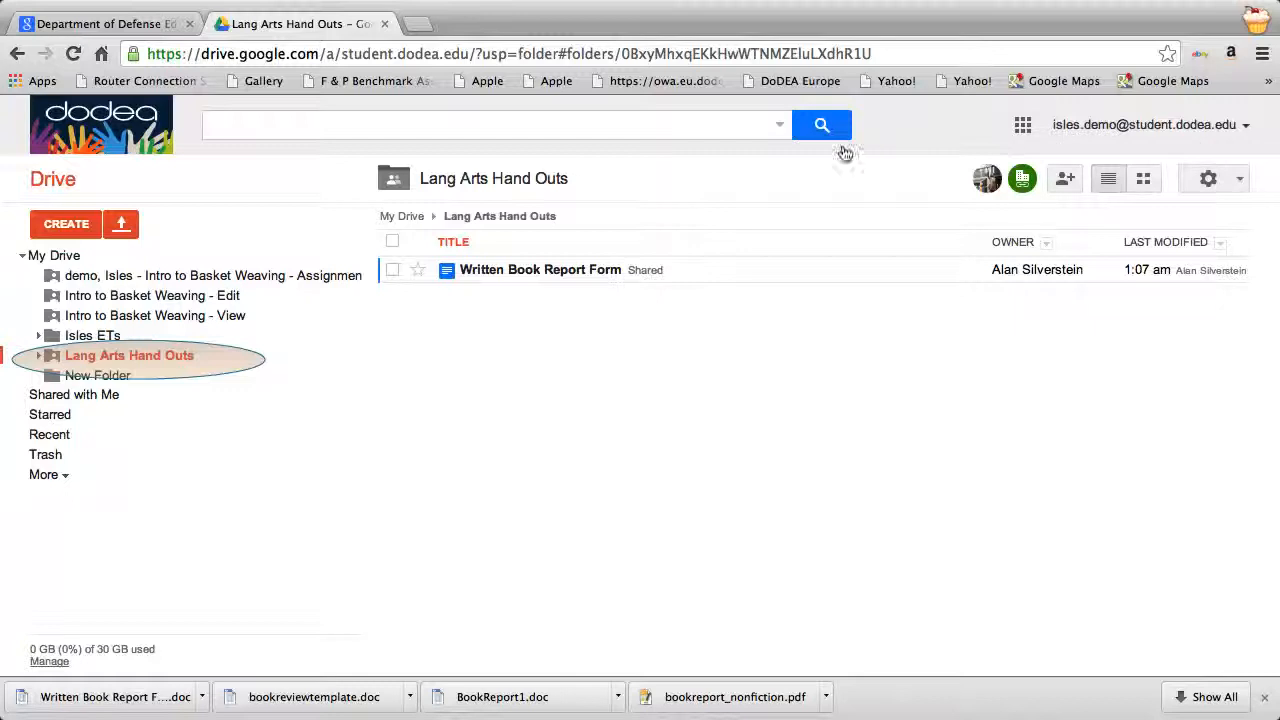
pyautogui.click(470, 266)
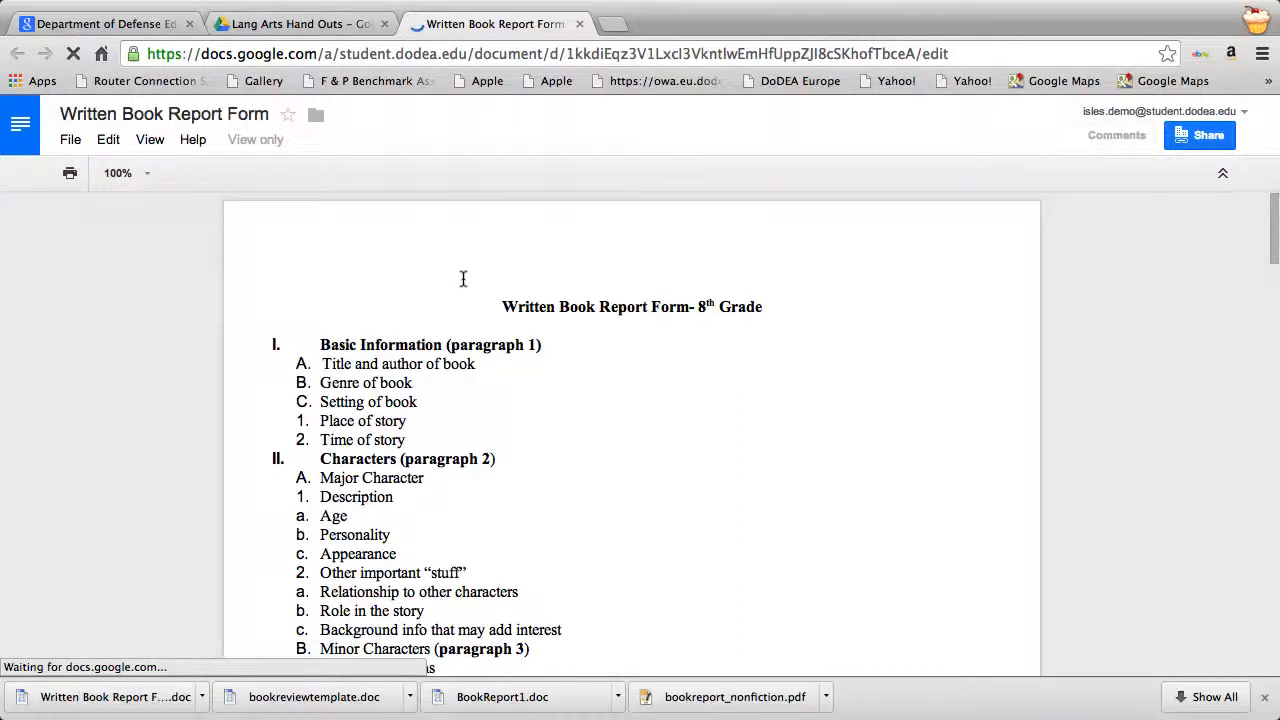
pyautogui.scroll(-3, 462, 298)
pyautogui.scroll(3, 462, 298)
pyautogui.scroll(-1, 462, 298)
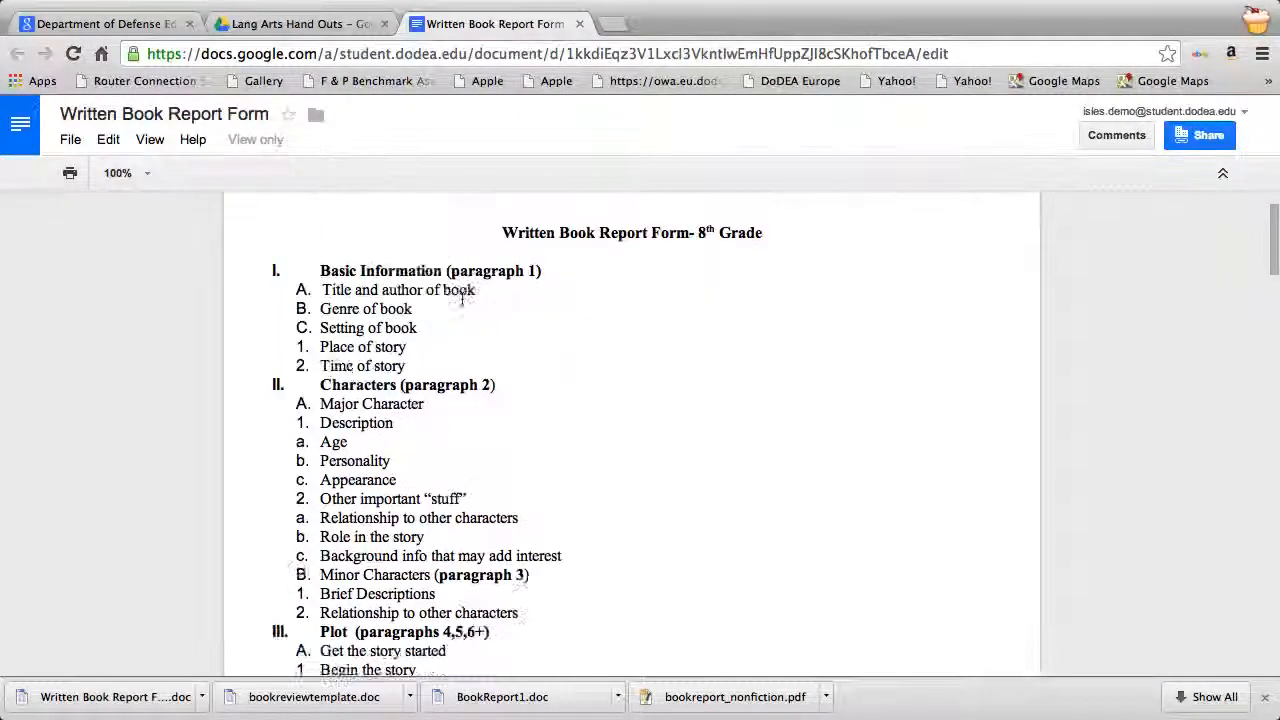
pyautogui.scroll(-3, 462, 298)
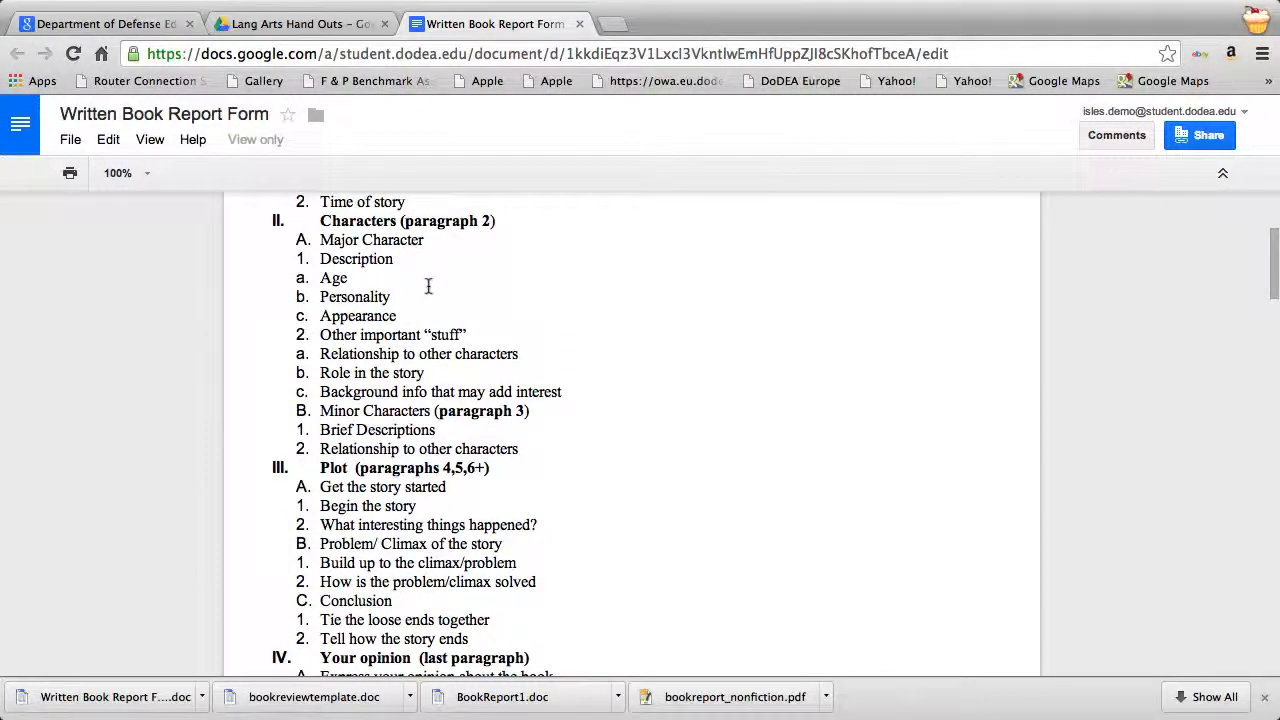
pyautogui.scroll(3, 408, 290)
pyautogui.doubleClick(580, 359)
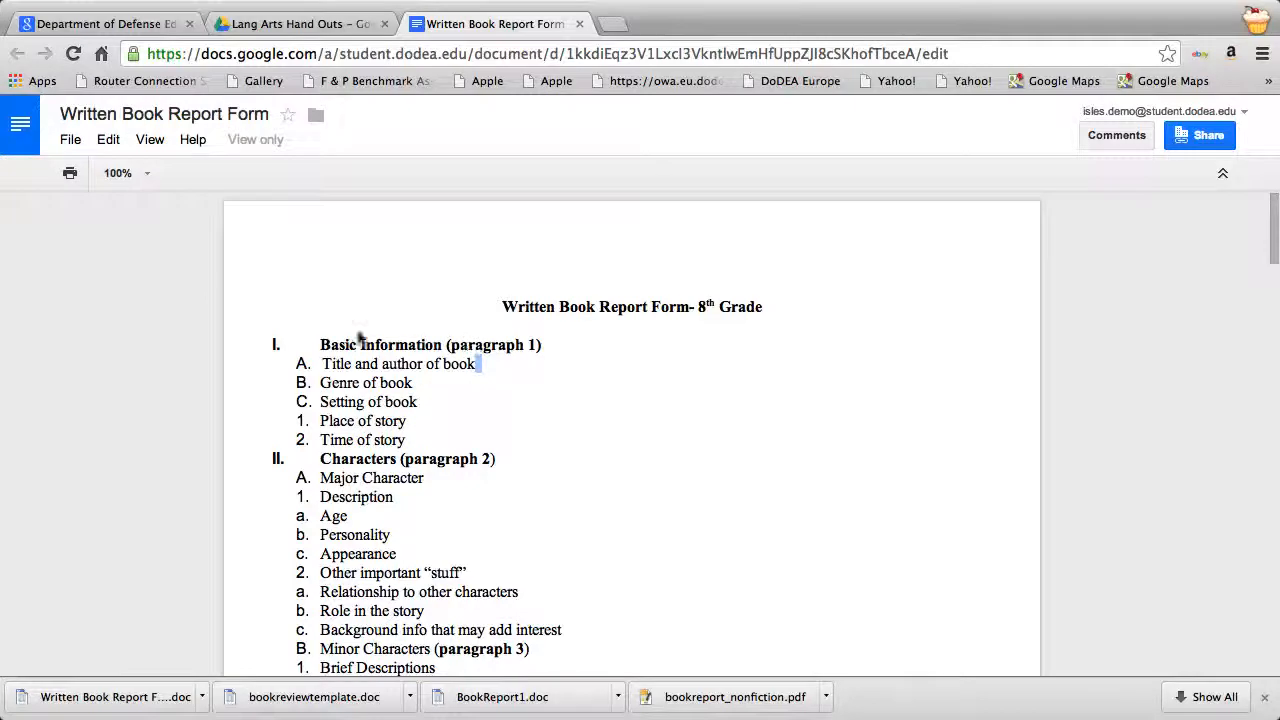
# Copy Written Book Report Form, replacing 'Copy of' with the student's first name, then view My Drive.
pyautogui.click(68, 139)
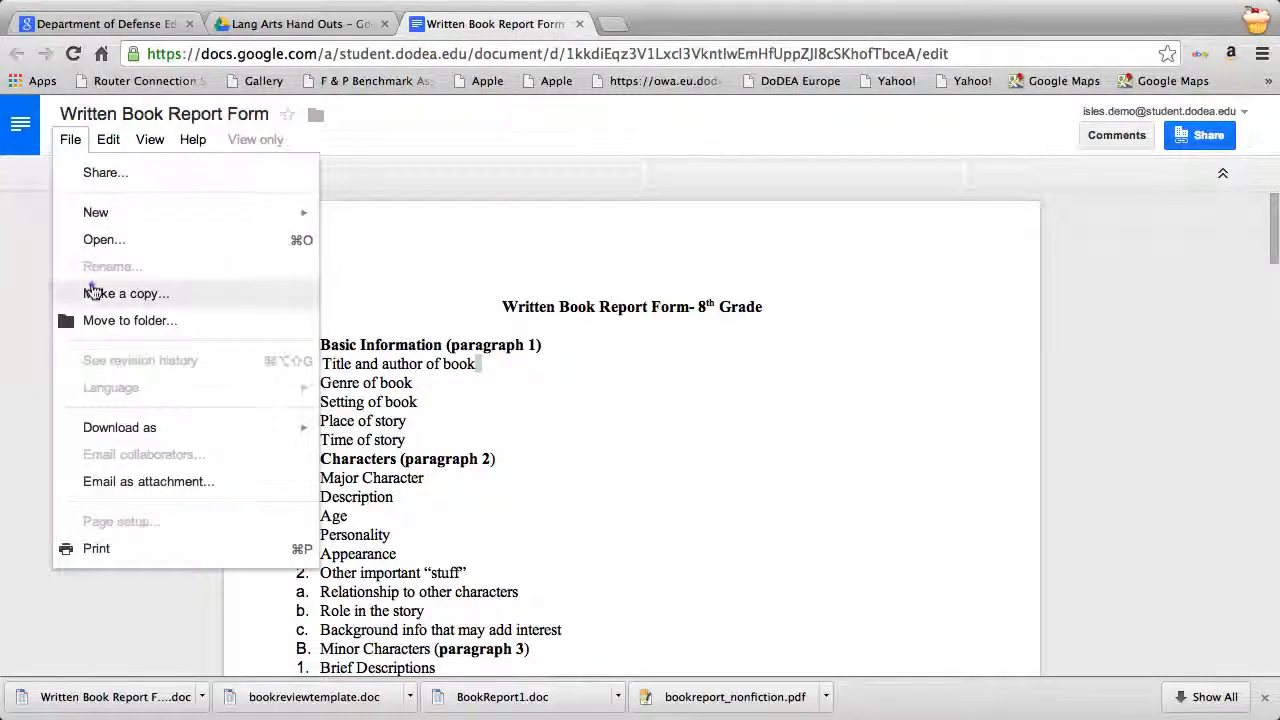
pyautogui.click(100, 293)
pyautogui.moveTo(558, 358); pyautogui.dragTo(457, 360)
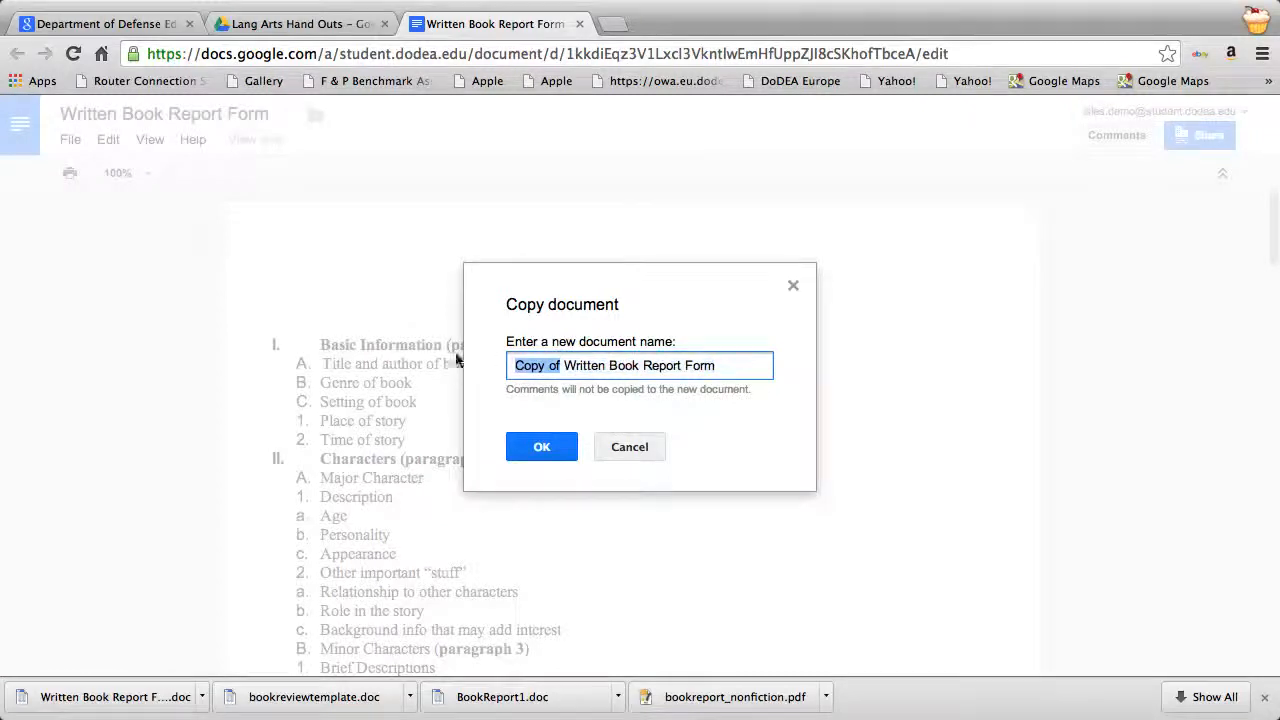
pyautogui.write('Alans')
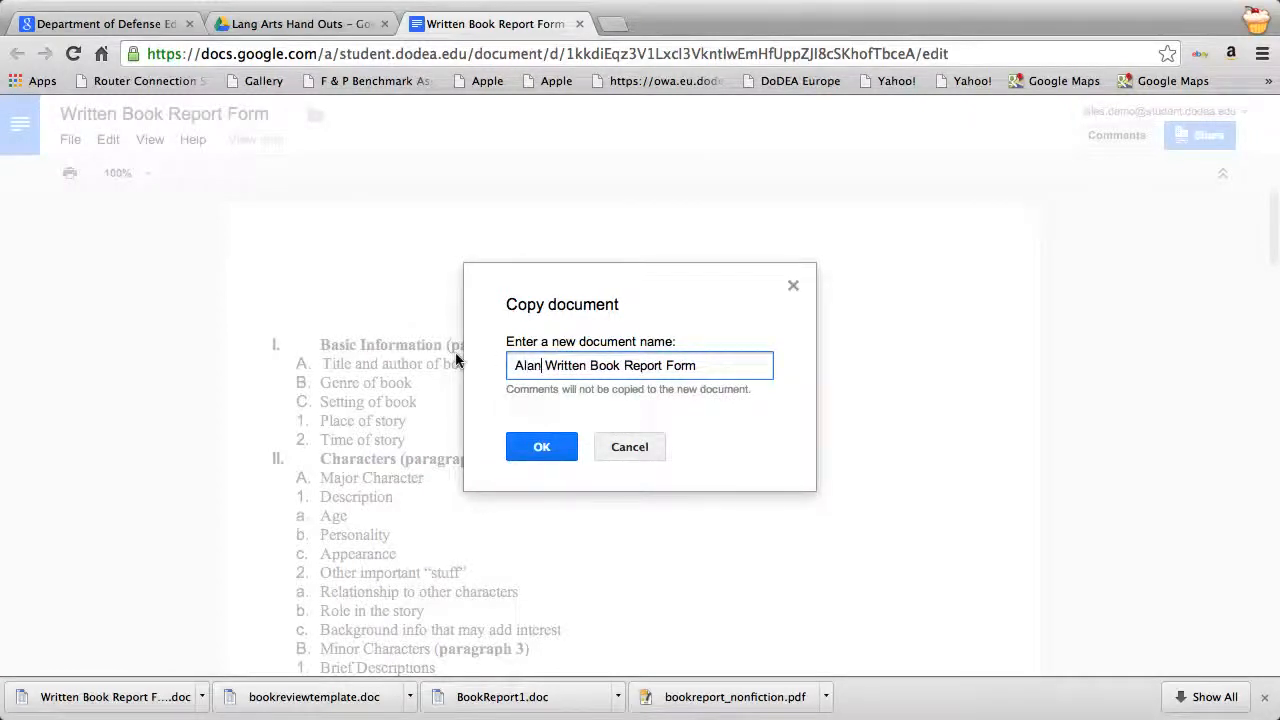
pyautogui.press('BackSpace')
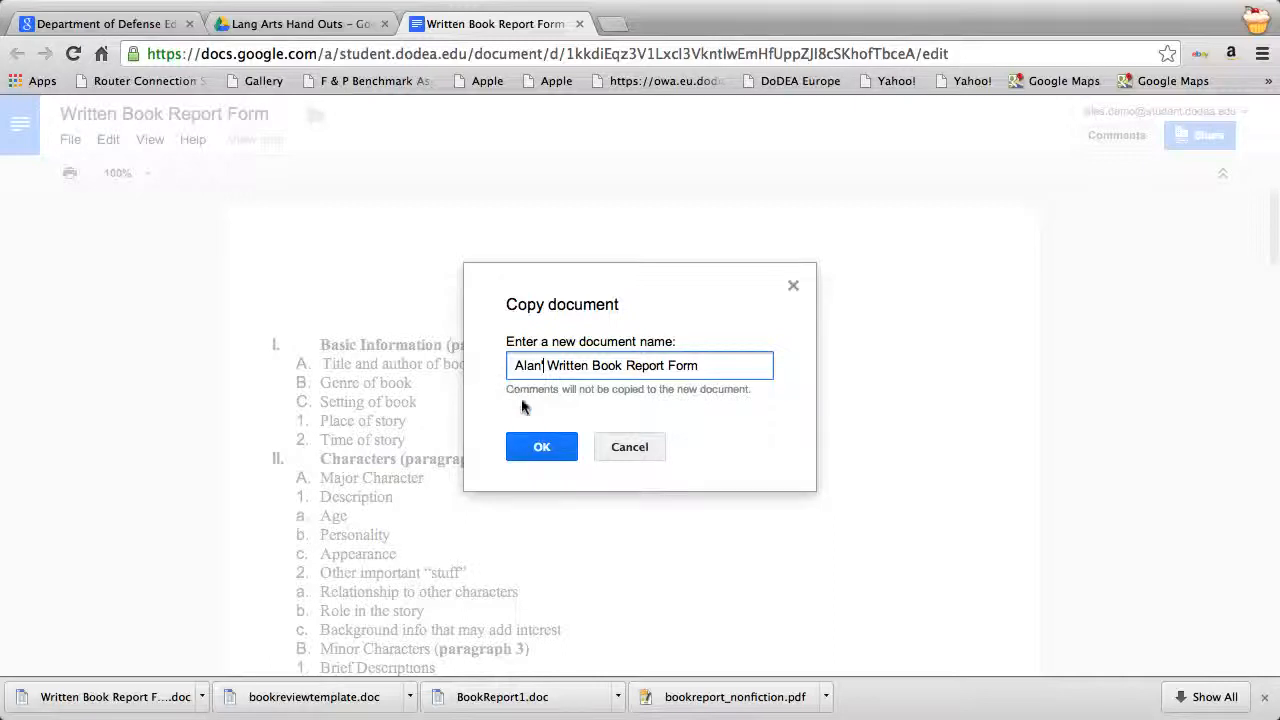
pyautogui.click(532, 447)
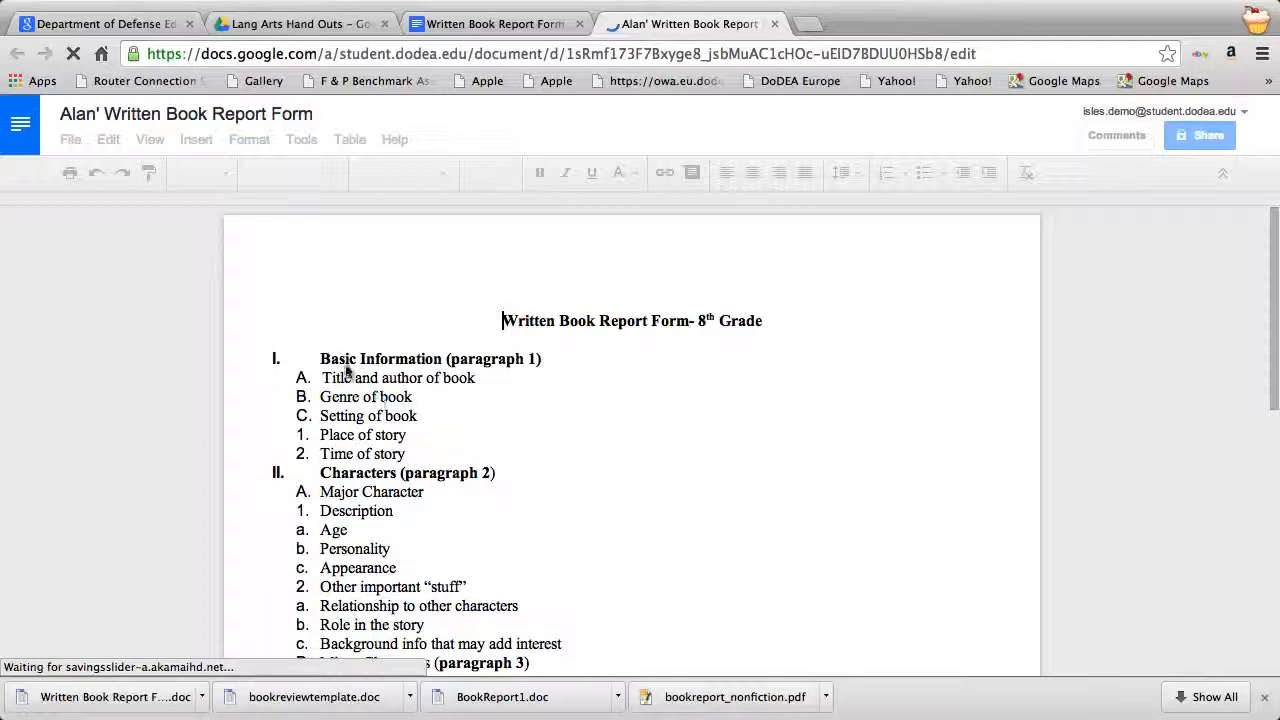
pyautogui.click(256, 26)
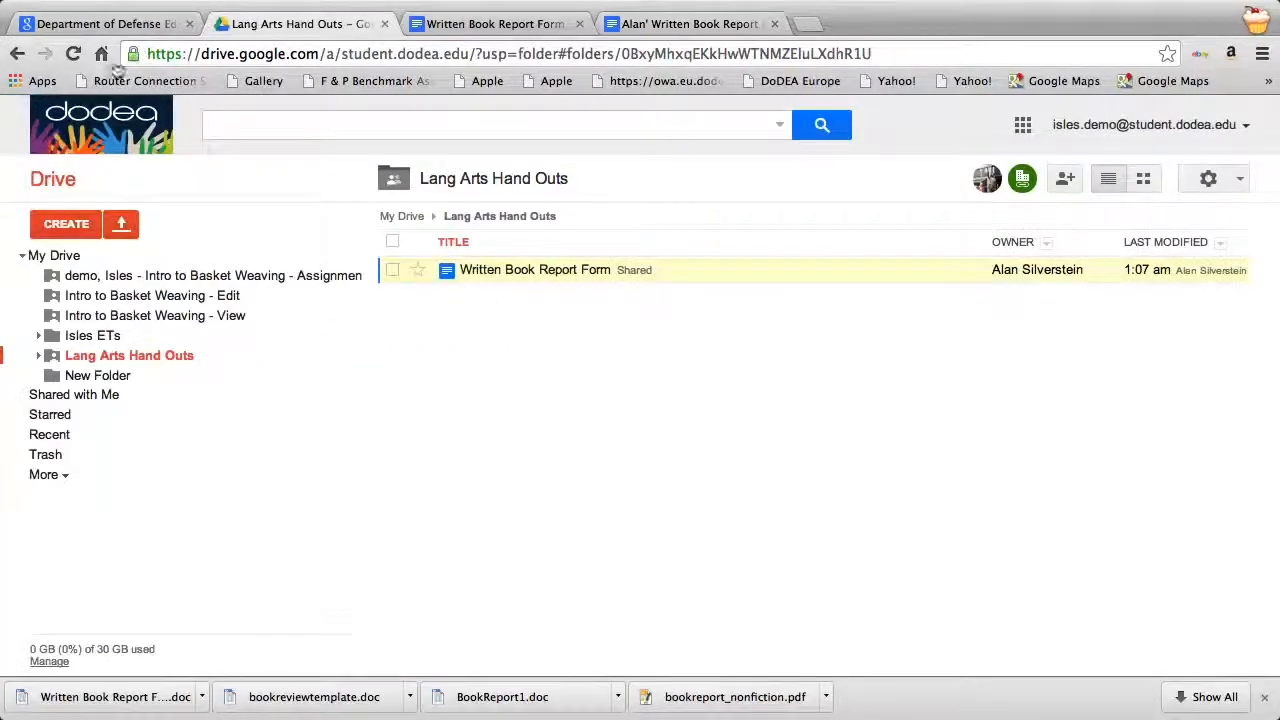
pyautogui.click(46, 255)
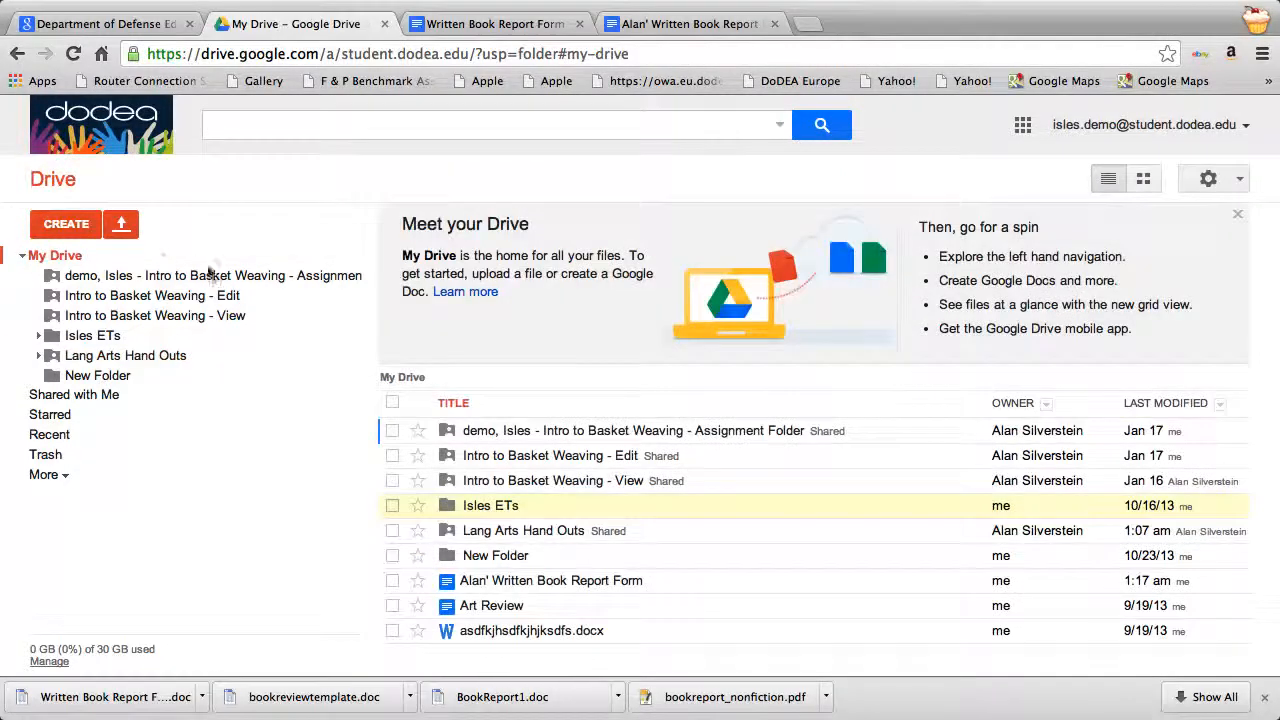